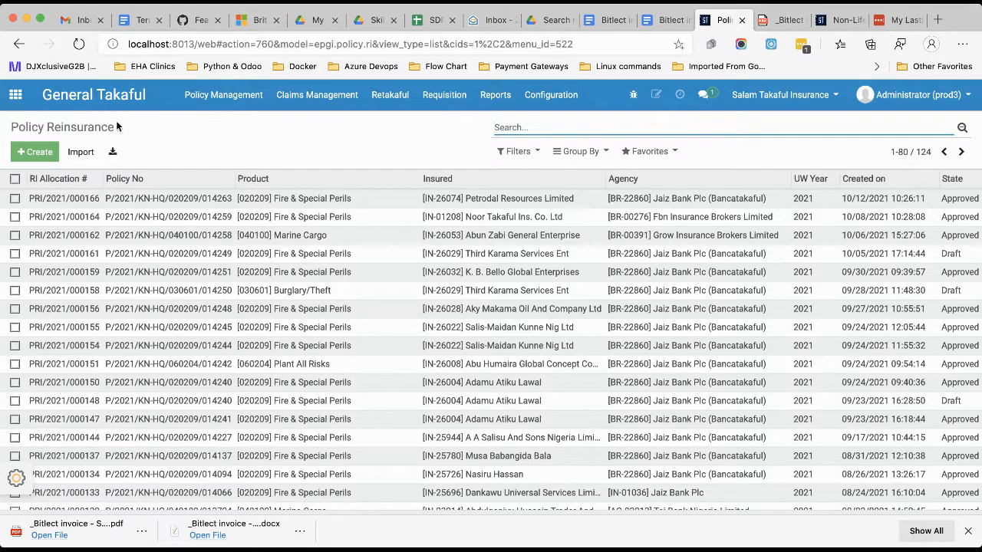
Go to the General Takaful home list of non-life policies and open the Policy Reinsurance list from there.
click(90, 97)
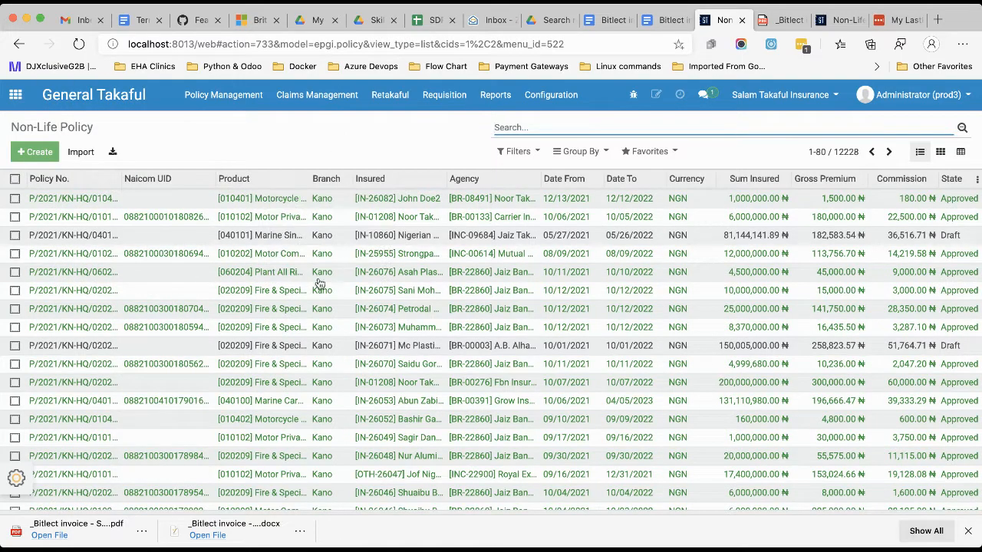
scroll(318, 283, down, 3)
scroll(318, 281, up, 3)
click(389, 97)
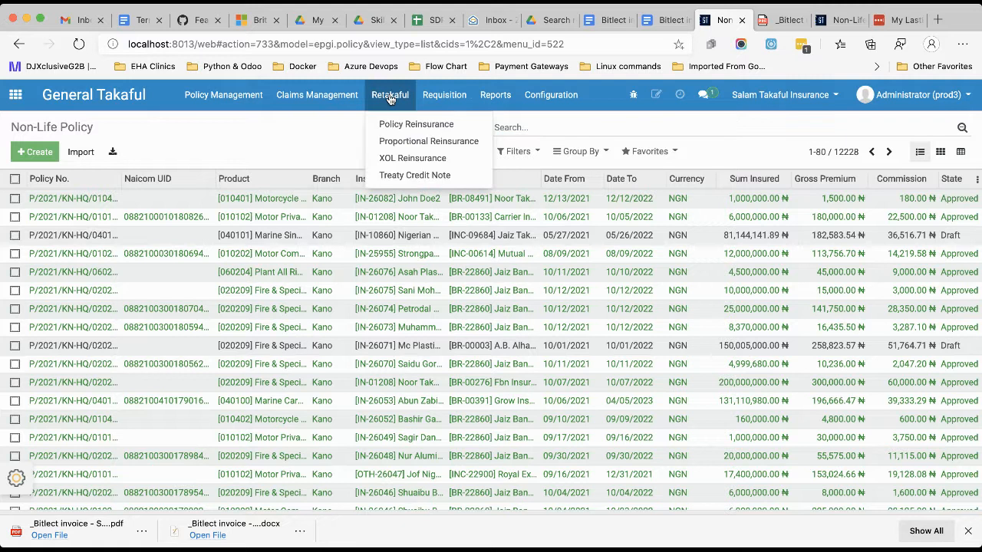
click(399, 125)
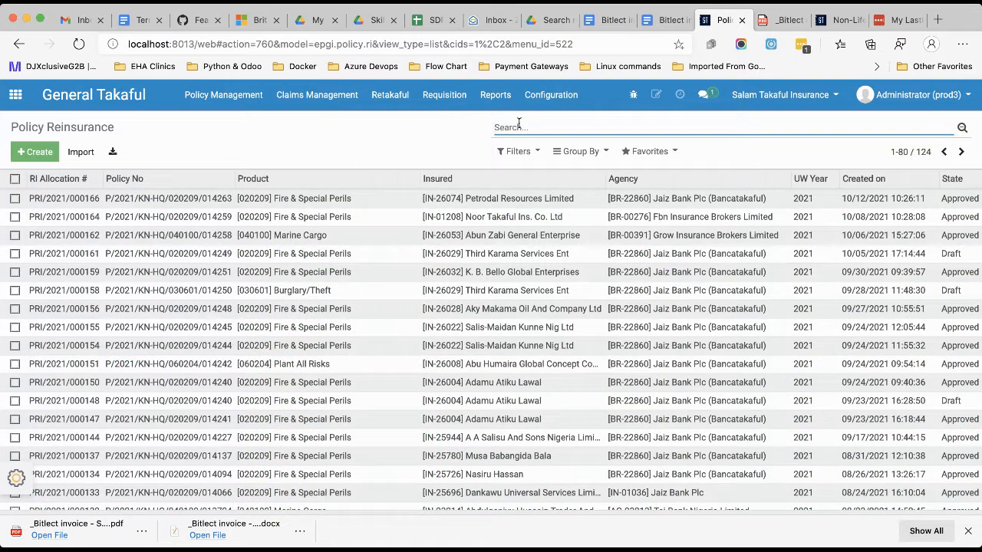
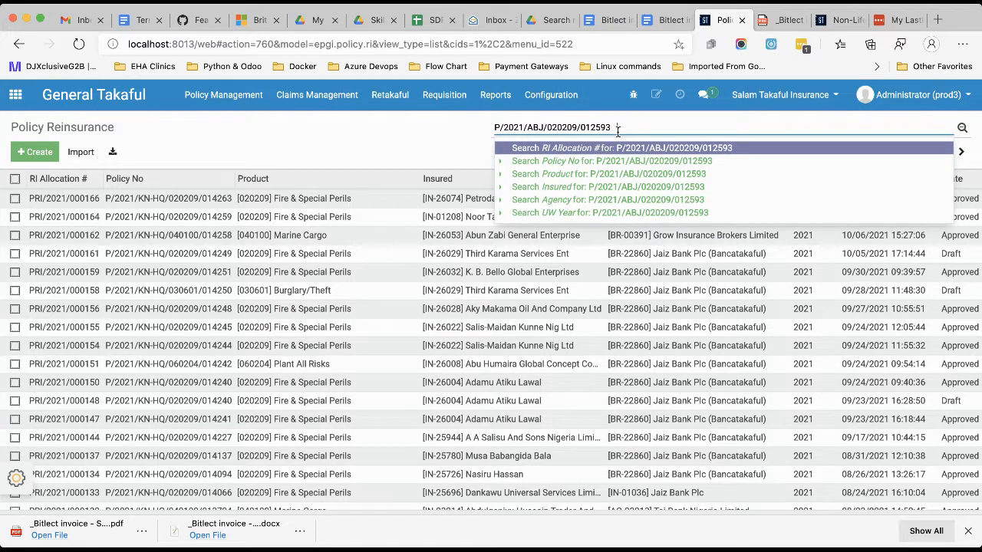
Filter the reinsurance records by Policy No using the copied policy number, and open the matching record to review its risk allocation.
click(595, 163)
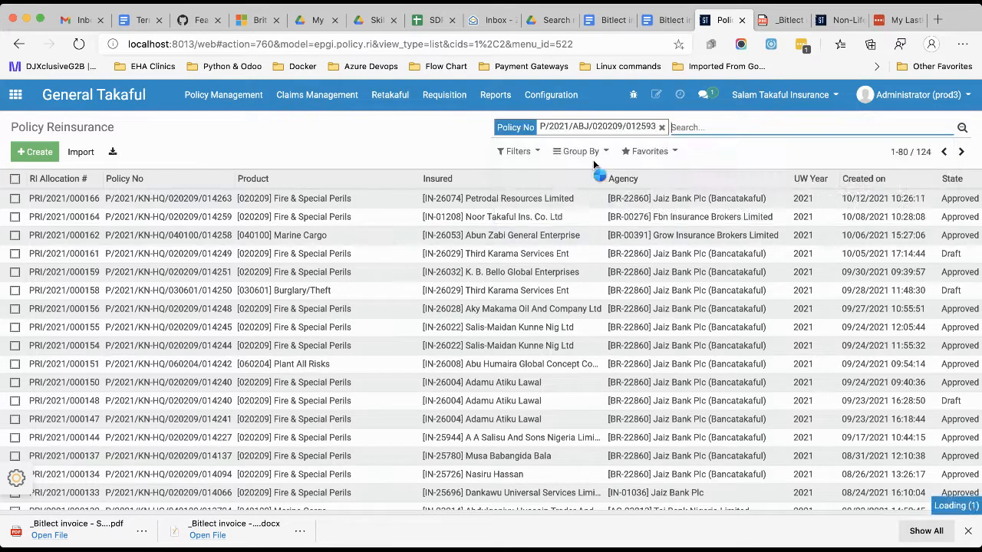
click(438, 198)
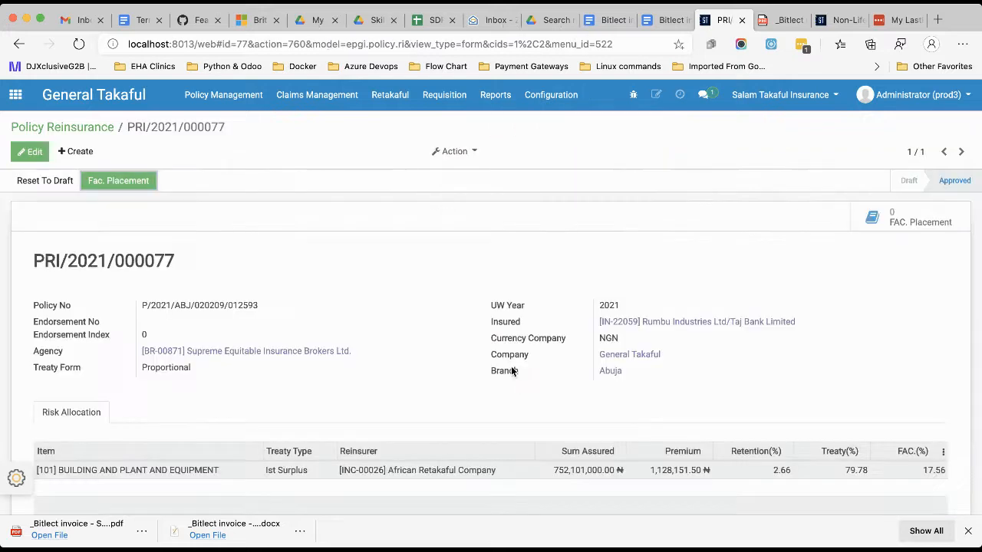
scroll(920, 488, down, 3)
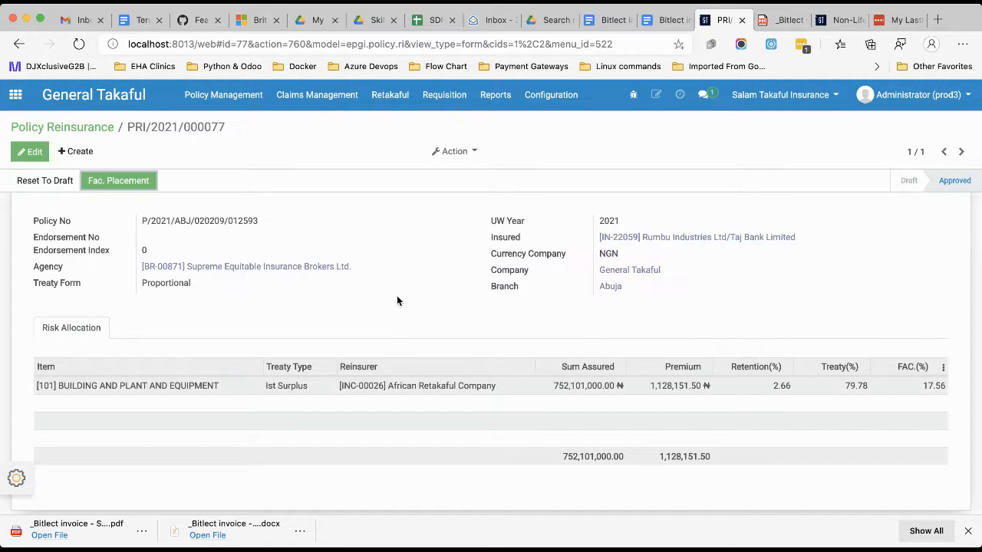
Return to the reinsurance list, clear the Policy No filter, and open the Petrodal Resources Limited record to review its risk allocation.
click(98, 129)
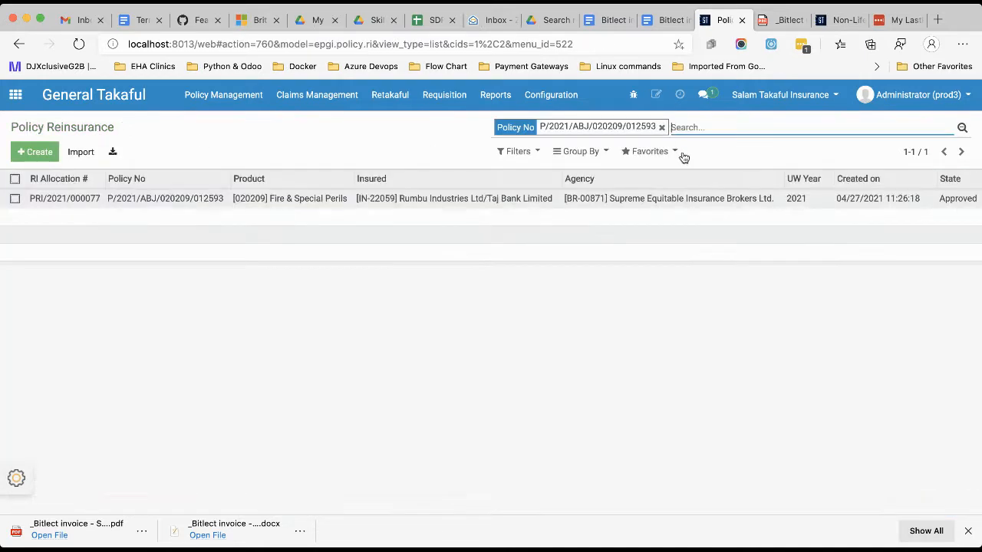
click(662, 127)
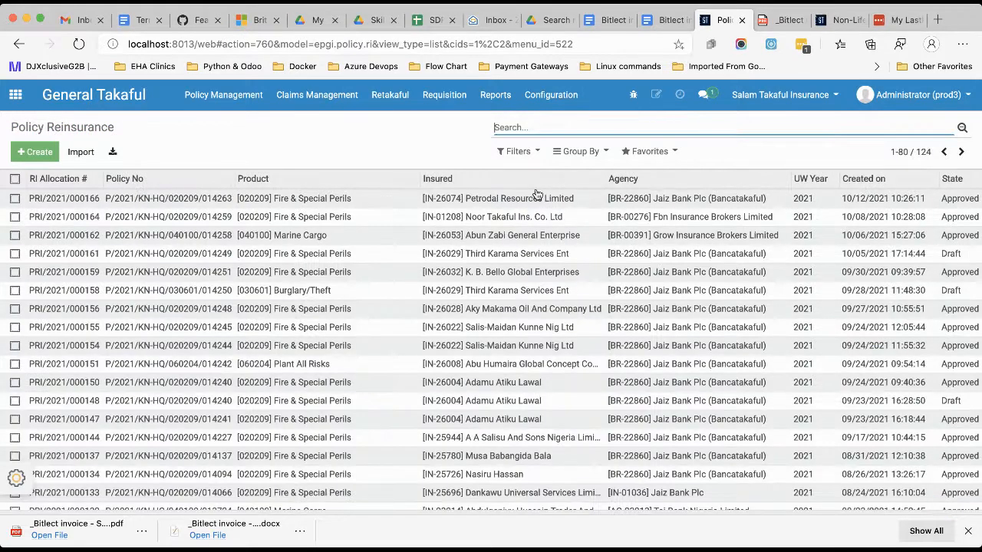
click(500, 197)
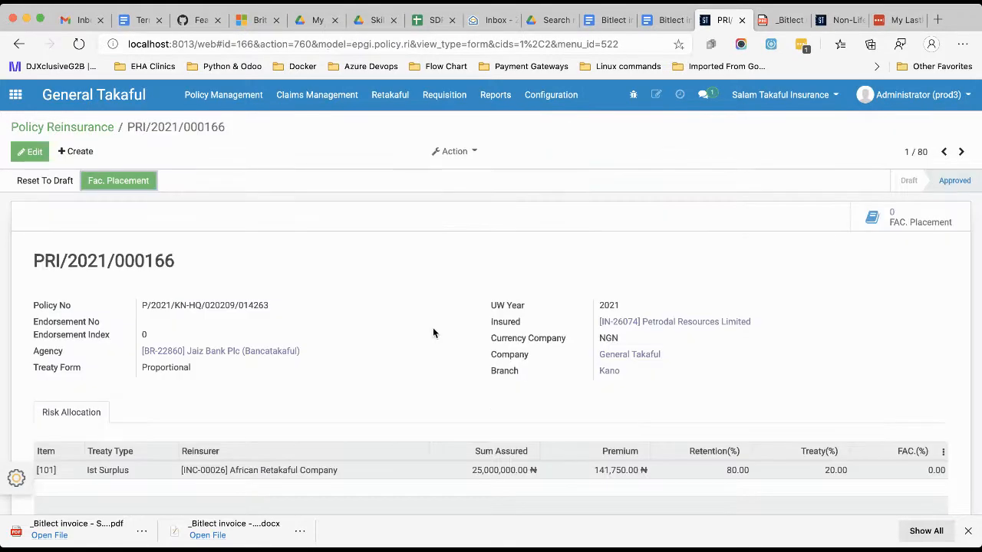
scroll(433, 328, down, 2)
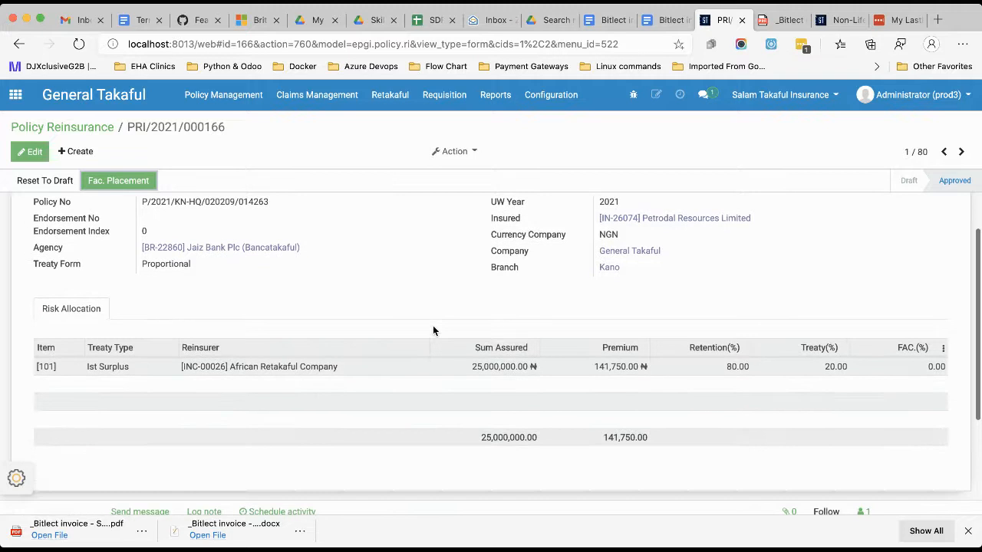
scroll(433, 329, up, 2)
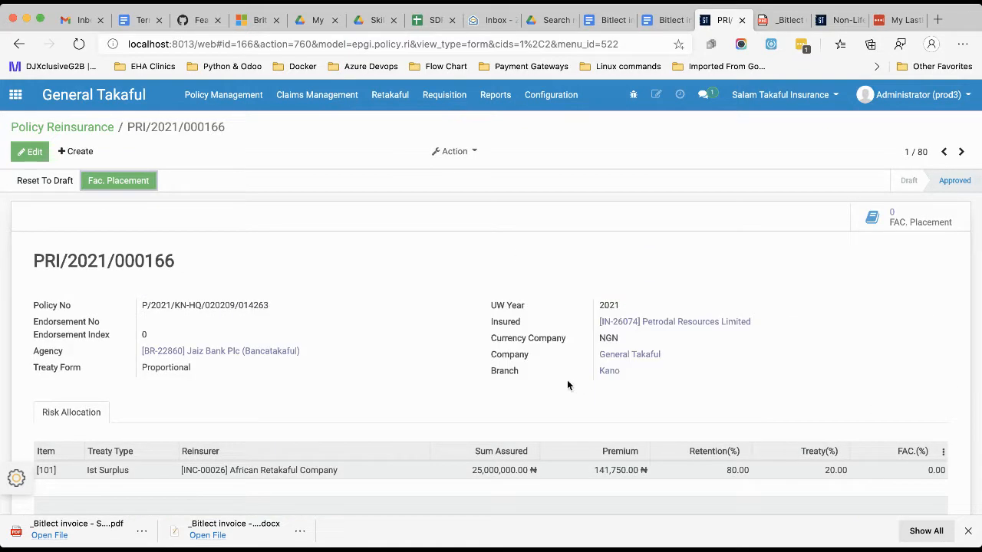
View the Fac. Placement form for the Petrodal Resources Limited record and close it without entering anything.
click(112, 182)
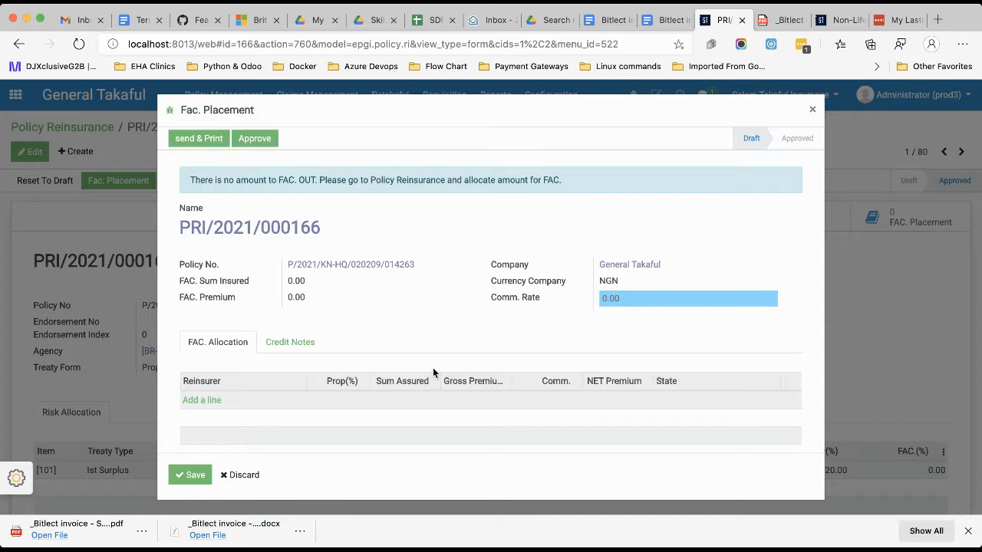
scroll(432, 367, down, 2)
scroll(433, 367, up, 2)
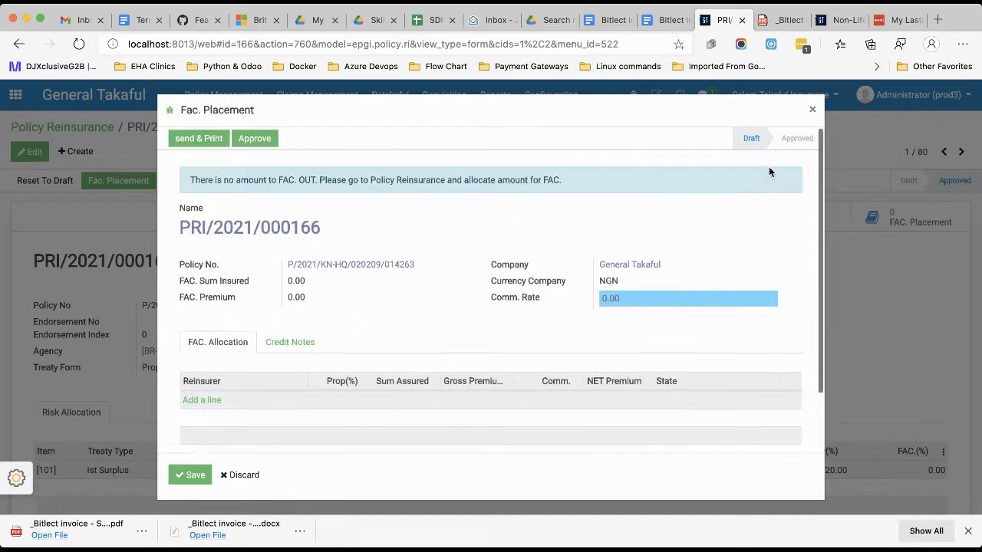
click(813, 112)
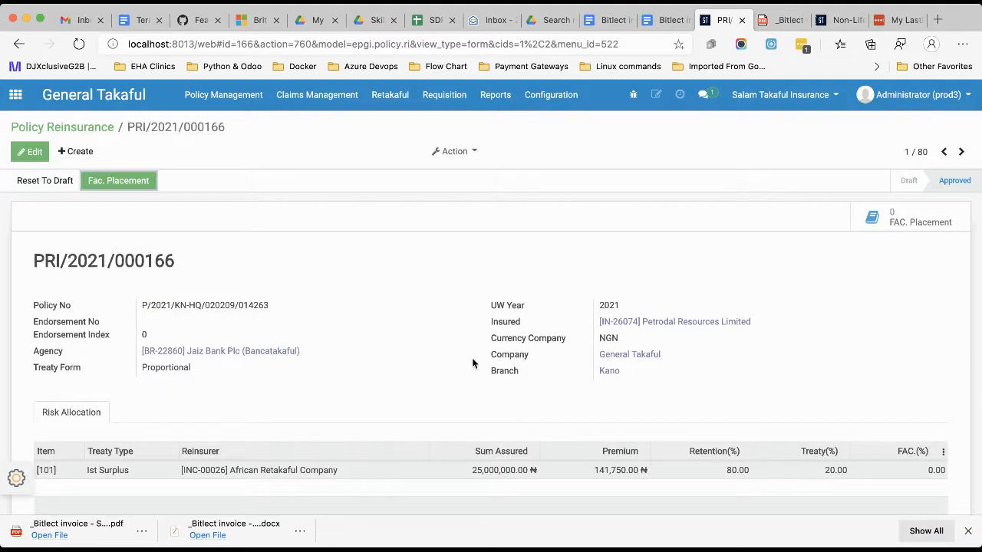
Examine the retention, treaty and FAC percentages in the record's risk allocation, and go back to the Policy Reinsurance list.
scroll(472, 364, down, 3)
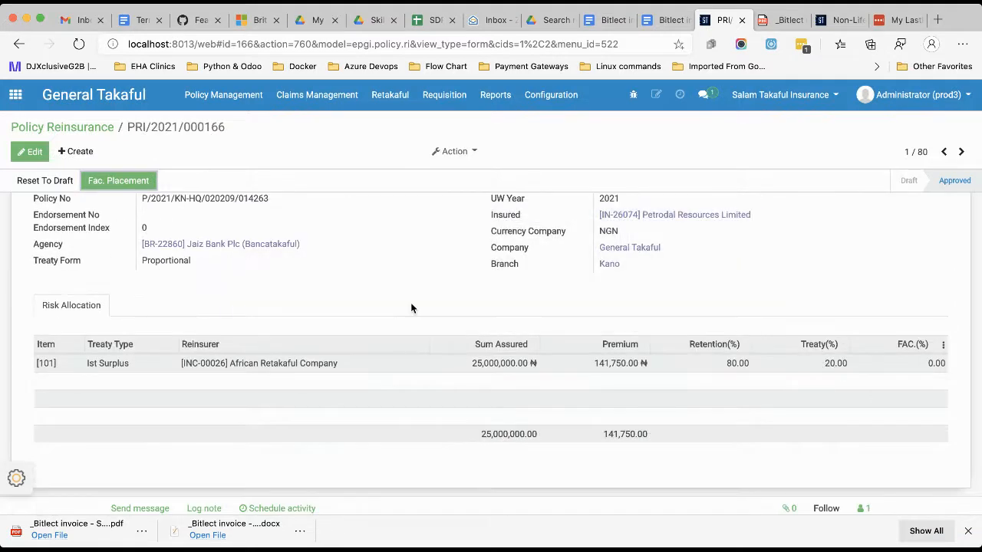
scroll(411, 308, up, 3)
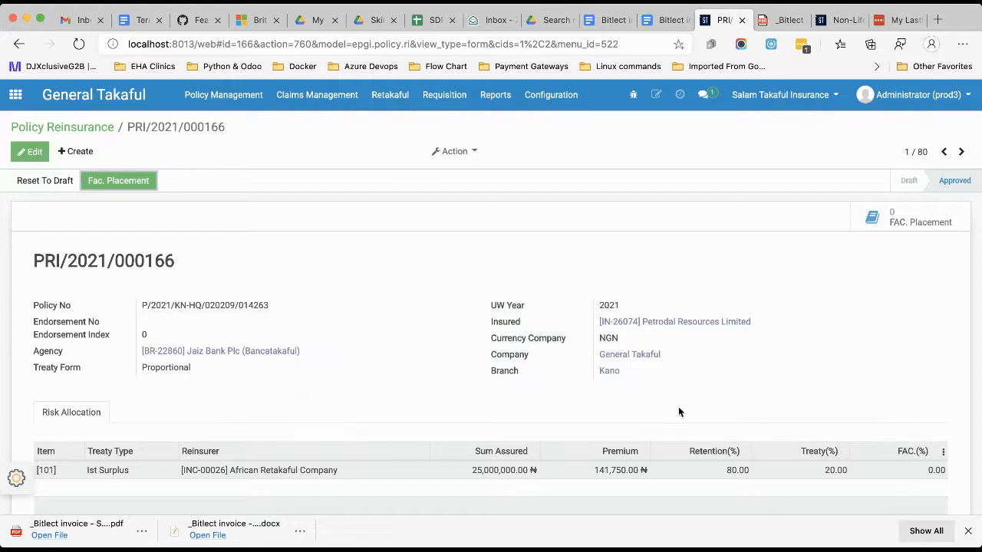
scroll(447, 366, down, 3)
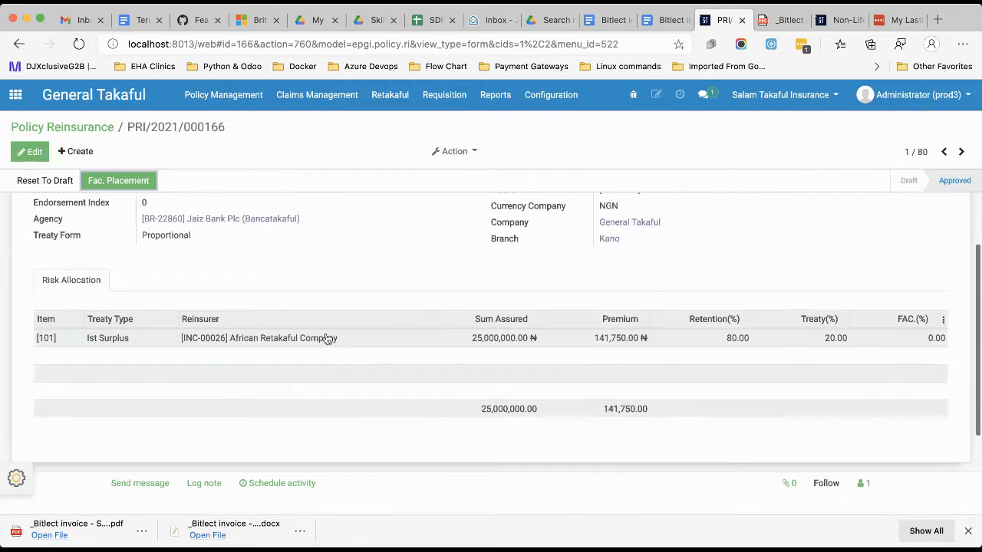
scroll(230, 199, up, 3)
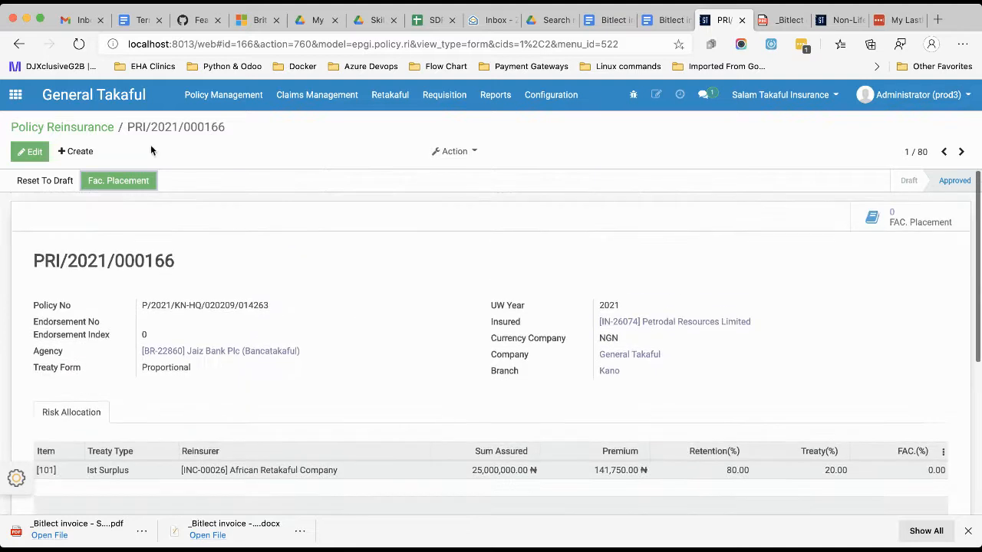
click(106, 129)
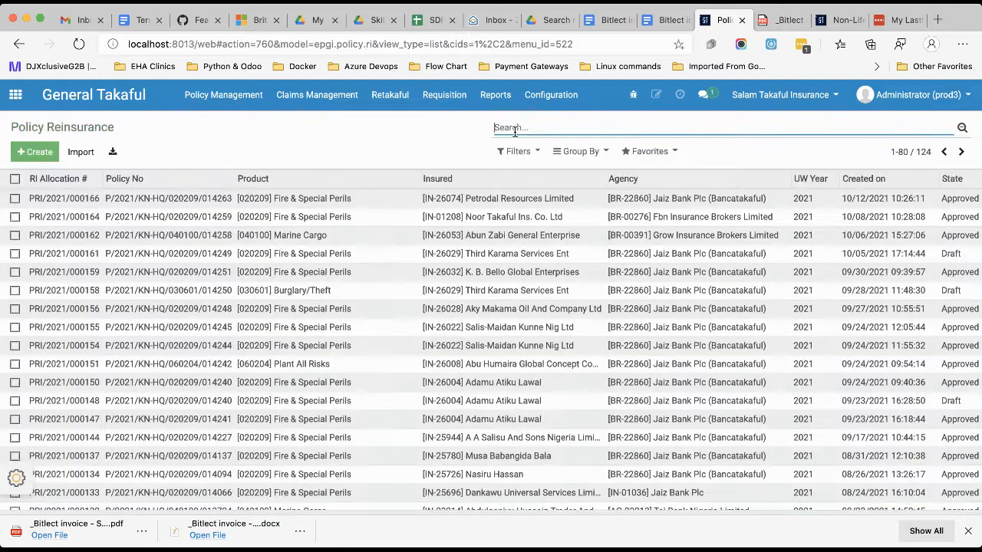
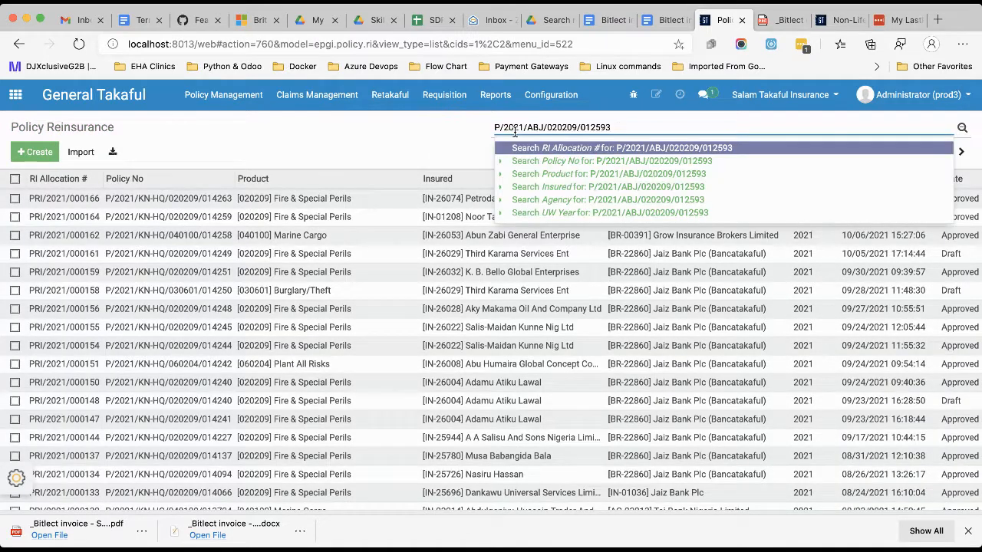
key(Return)
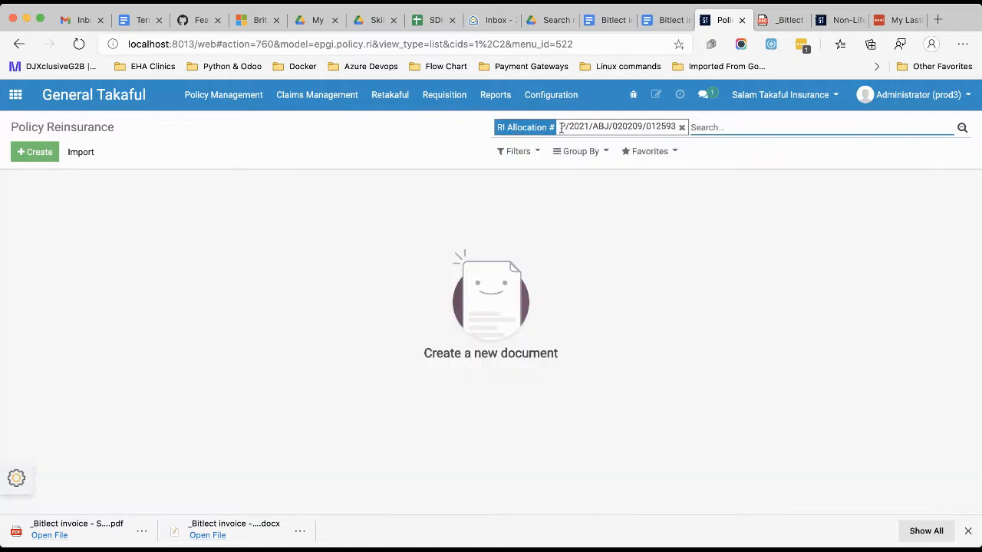
click(681, 127)
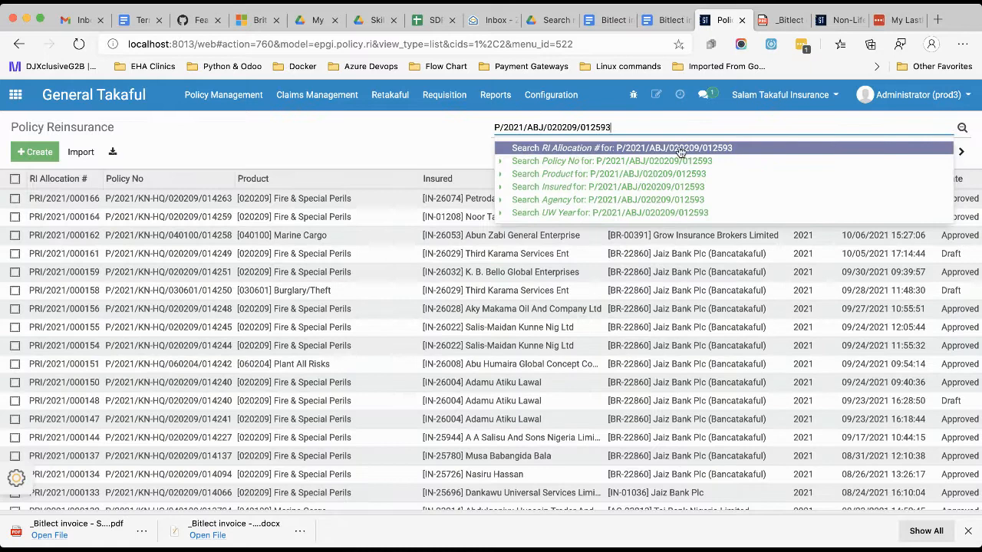
Filter the list by Policy No with the copied policy number and open the Rumbu Industries Ltd/Taj Bank Limited record.
click(627, 161)
click(463, 197)
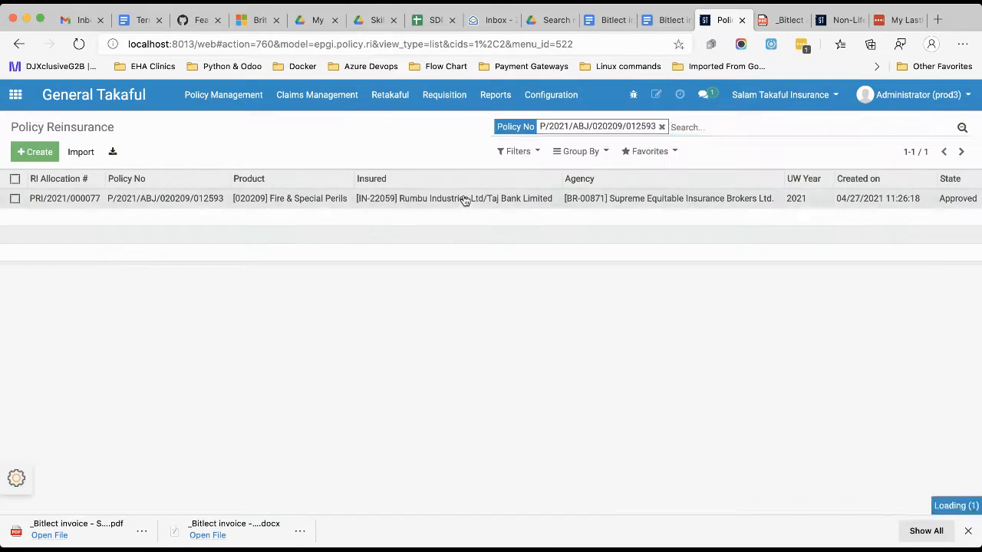
Start a Fac. Placement for the opened reinsurance record and set its commission rate to 30.
scroll(357, 322, down, 2)
scroll(358, 322, up, 3)
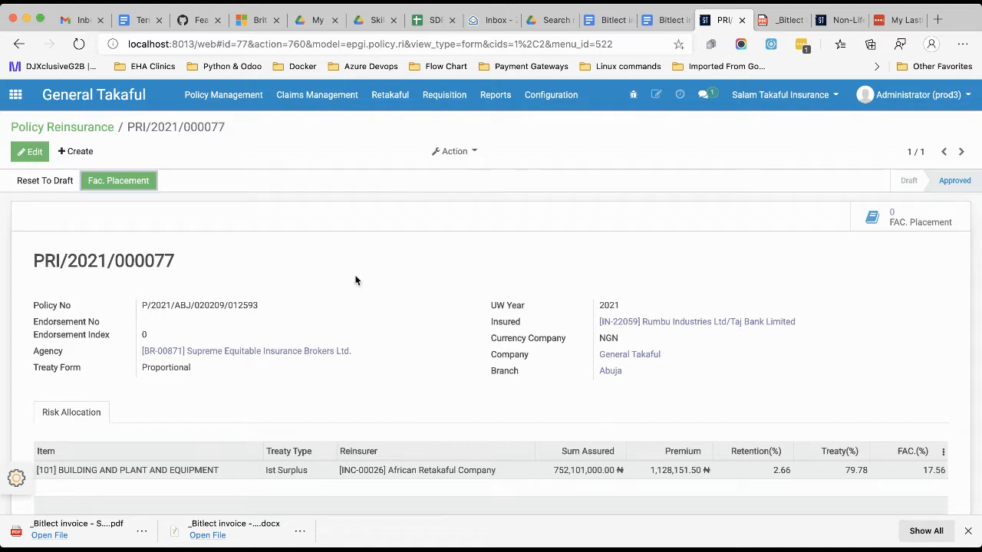
click(106, 181)
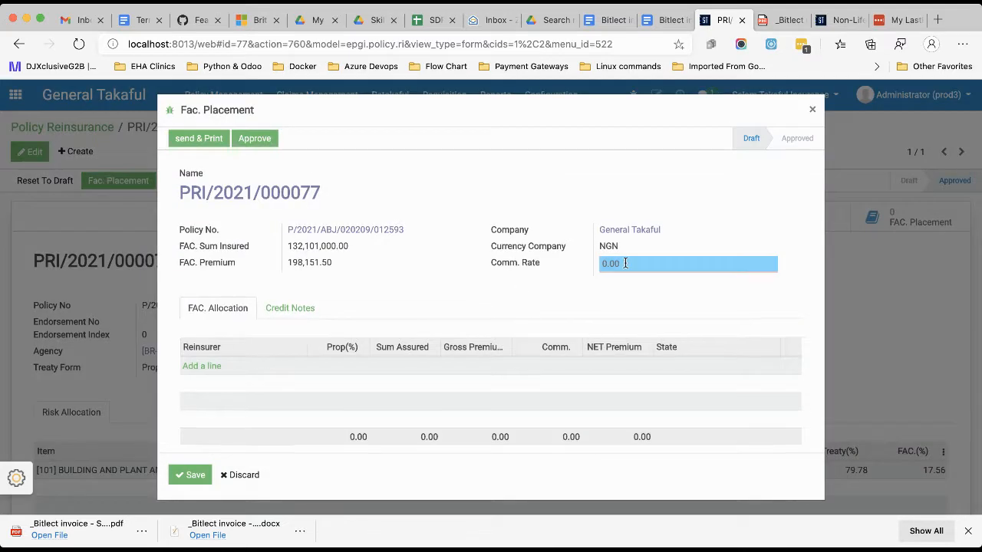
text(2)
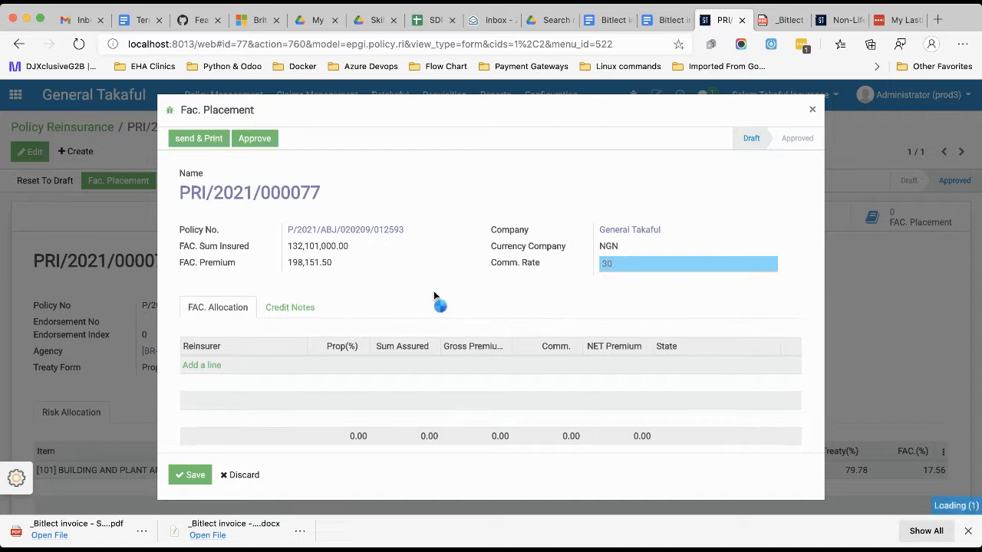
Add a FAC allocation line for the reinsurer Anchor Insurance Company Ltd. with a proportion of 40%.
click(204, 365)
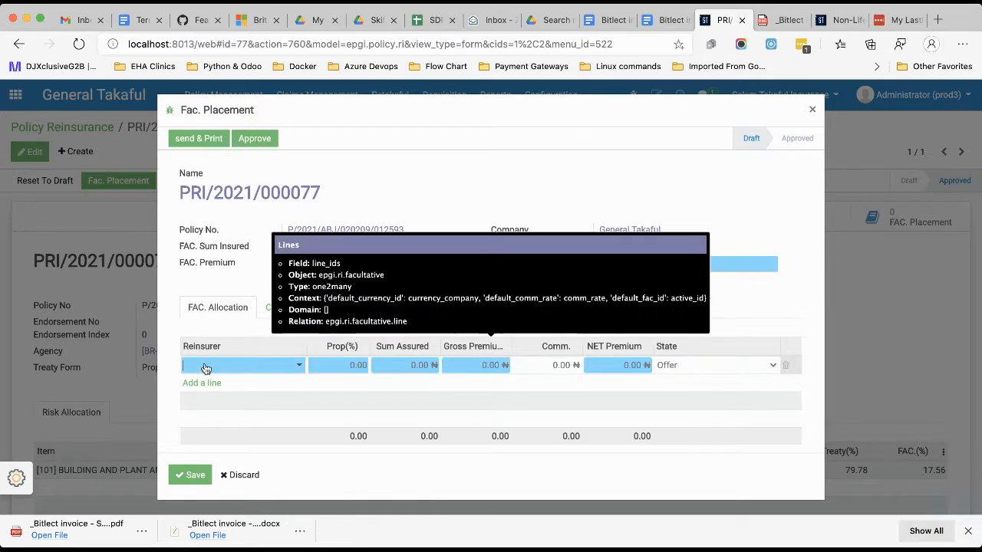
click(225, 366)
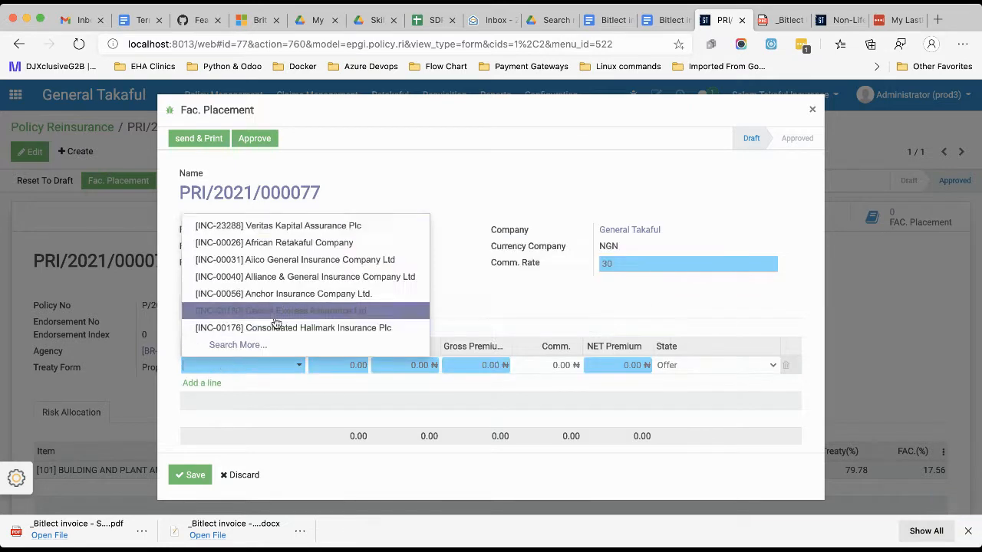
click(253, 294)
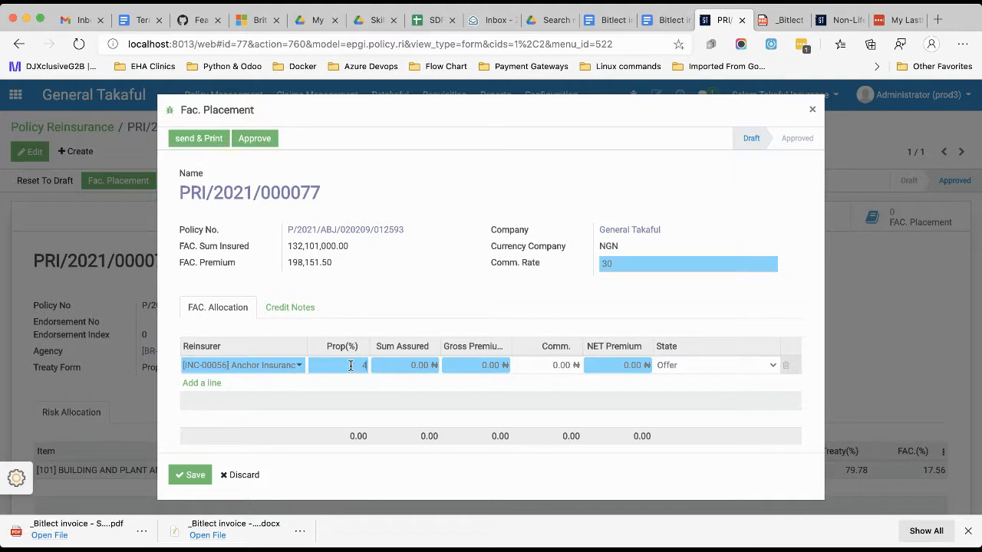
click(438, 310)
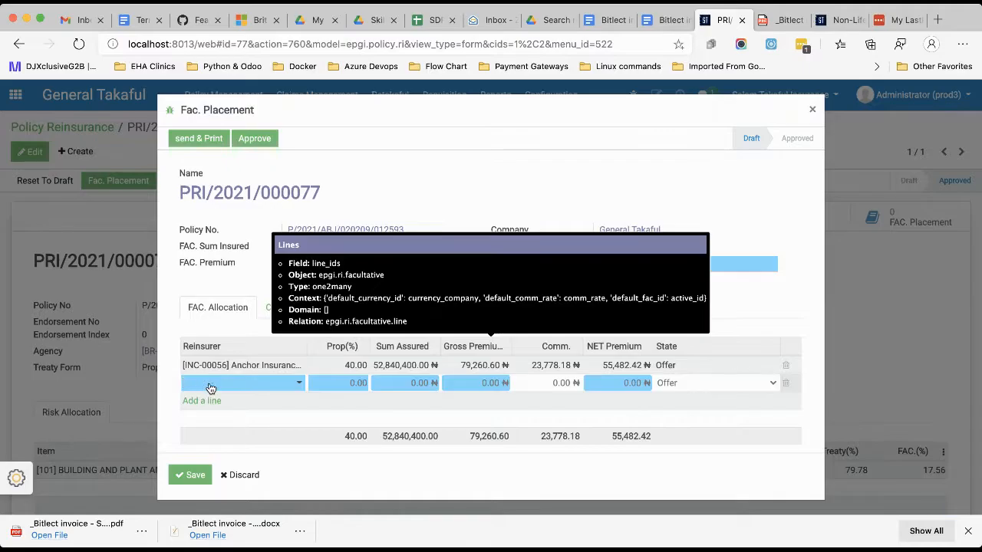
Add a second FAC allocation line for the reinsurer Veritas Kapital Assurance Plc with a proportion of 60%.
click(229, 388)
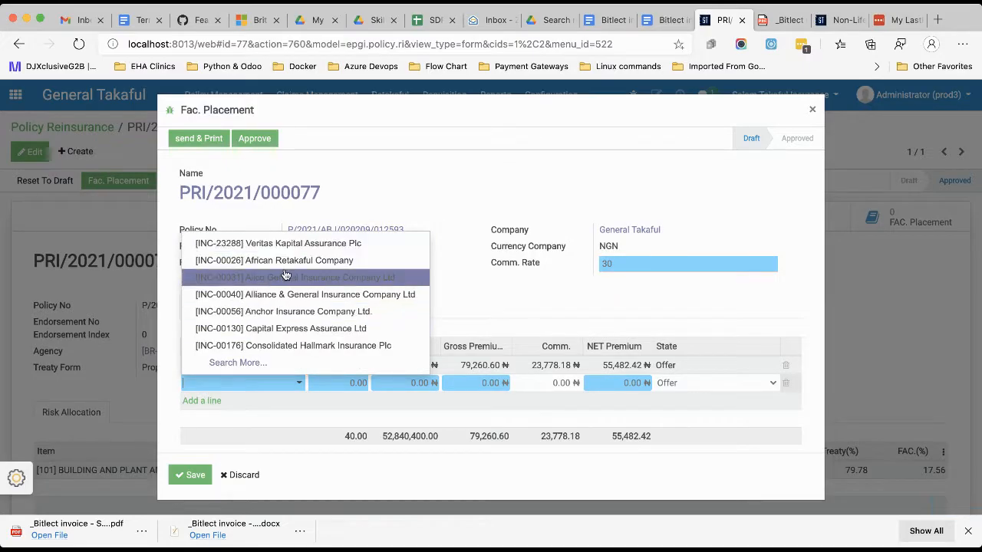
click(260, 248)
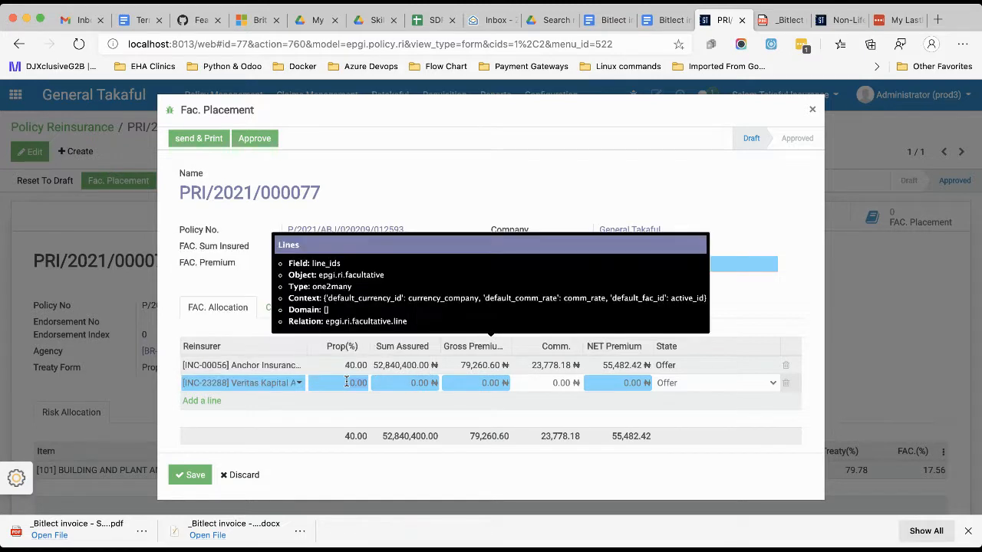
text(60)
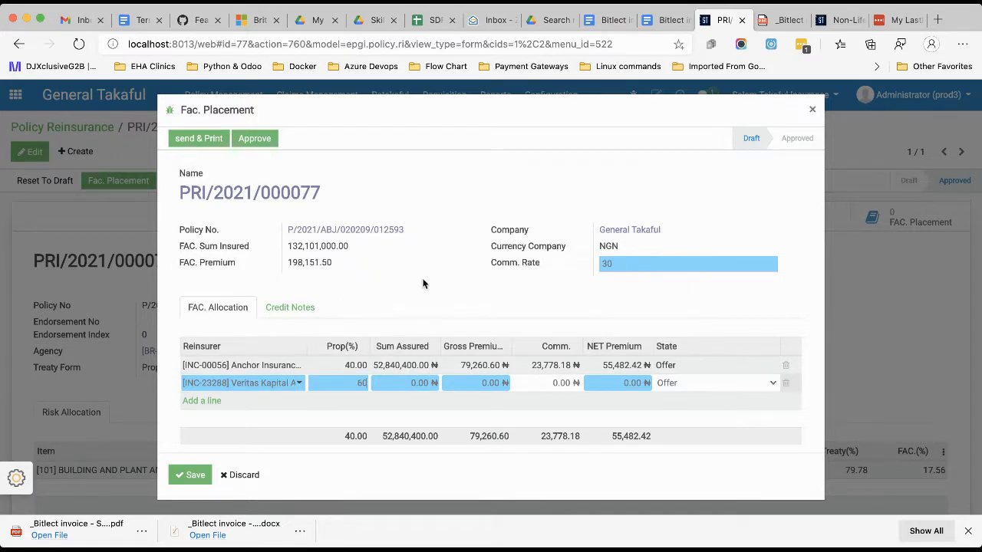
click(423, 284)
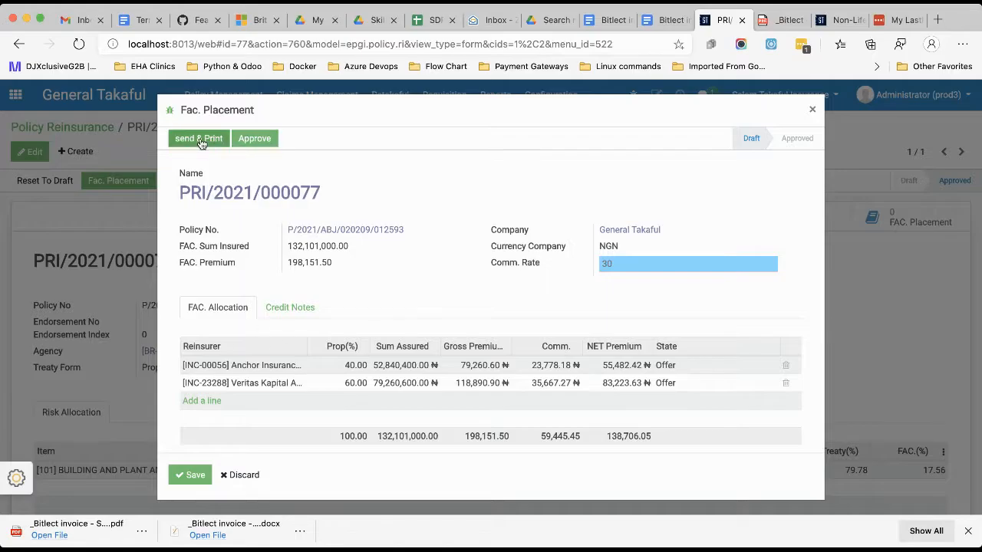
Print the FAC. Offer Slip for the current placement and open the downloaded PDF.
click(200, 139)
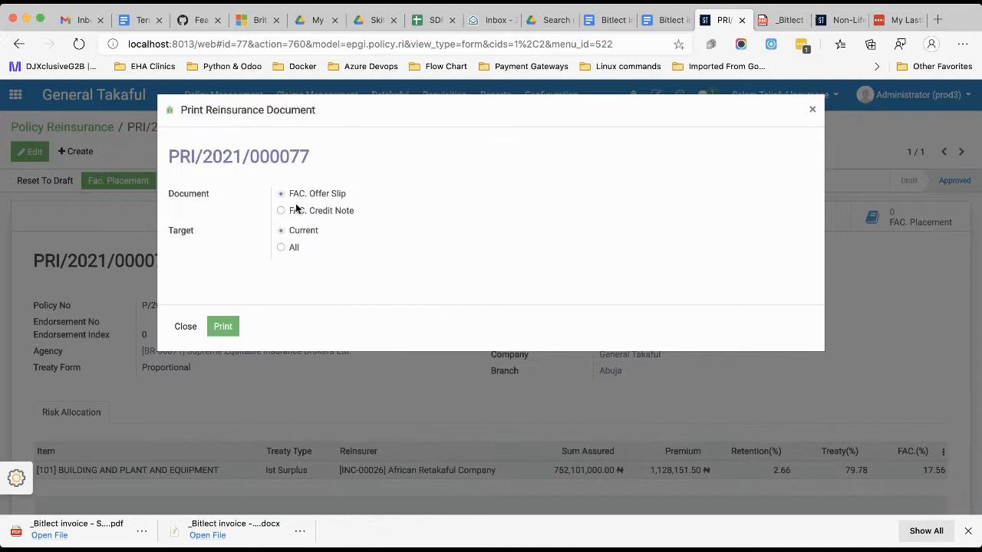
click(223, 326)
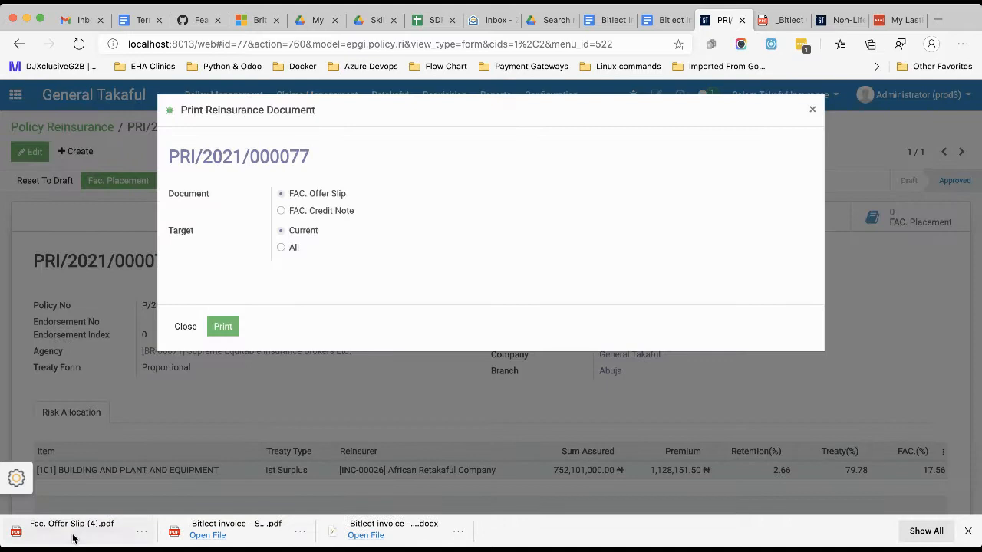
click(51, 534)
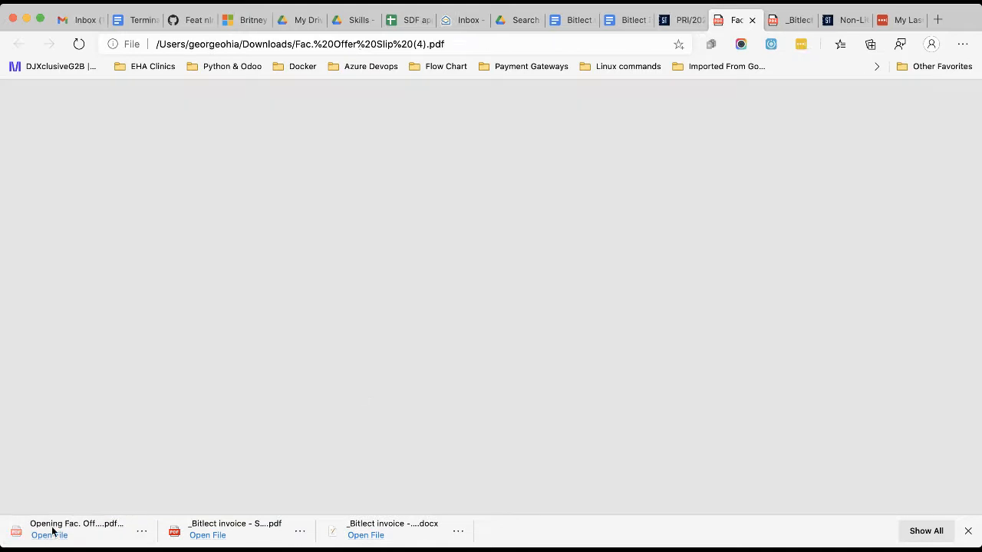
Review the pages of the facultative reinsurance offer slip addressed to each reinsurer.
scroll(547, 356, down, 10)
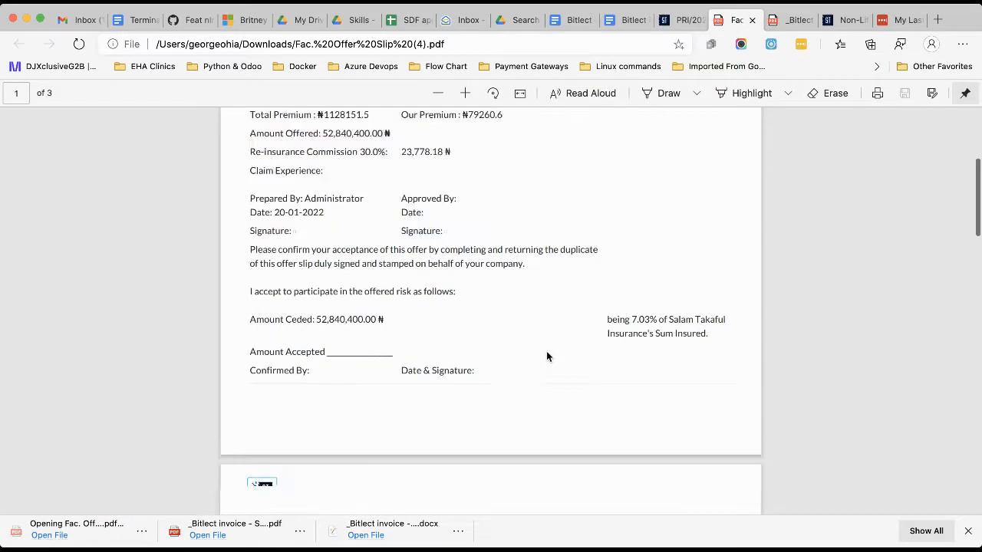
scroll(547, 356, down, 10)
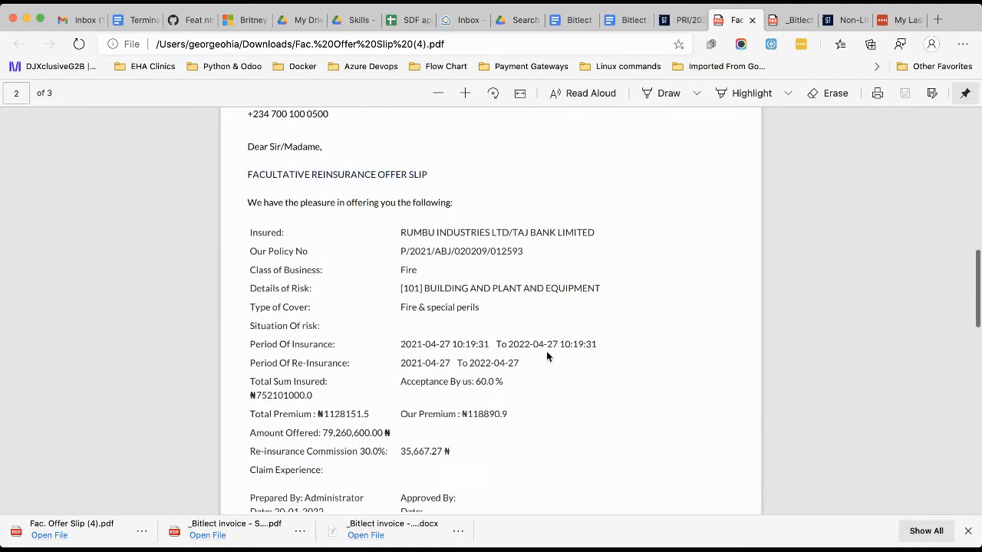
scroll(547, 356, down, 4)
scroll(547, 356, up, 20)
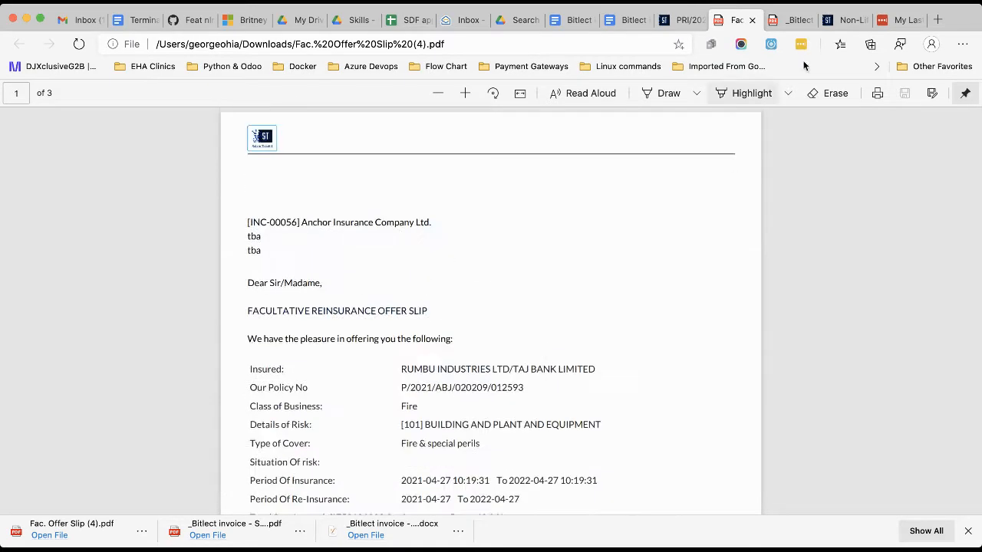
Return to the policy reinsurance record, reopen its Fac. Placement, and set the Anchor Insurance Company Ltd. line's state to Accepted.
click(685, 20)
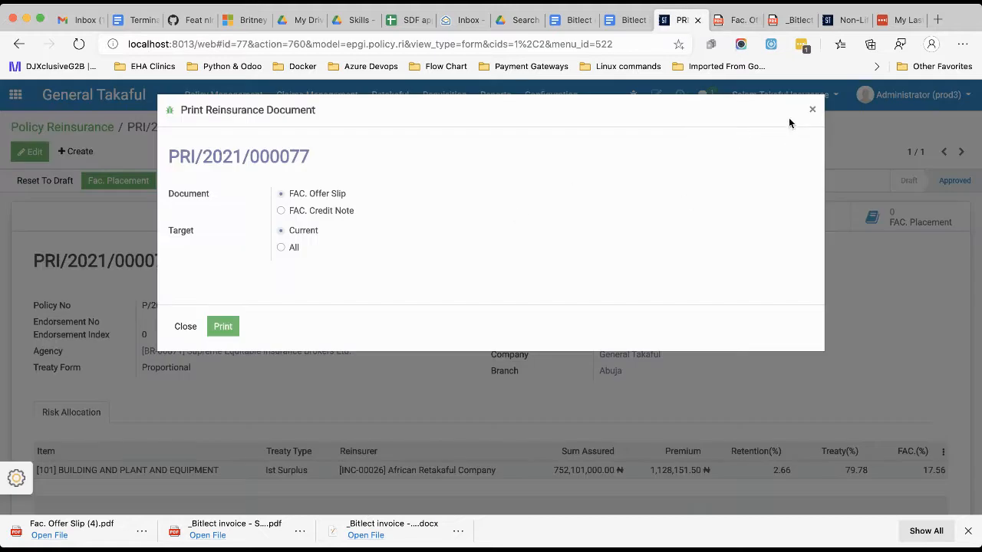
click(812, 110)
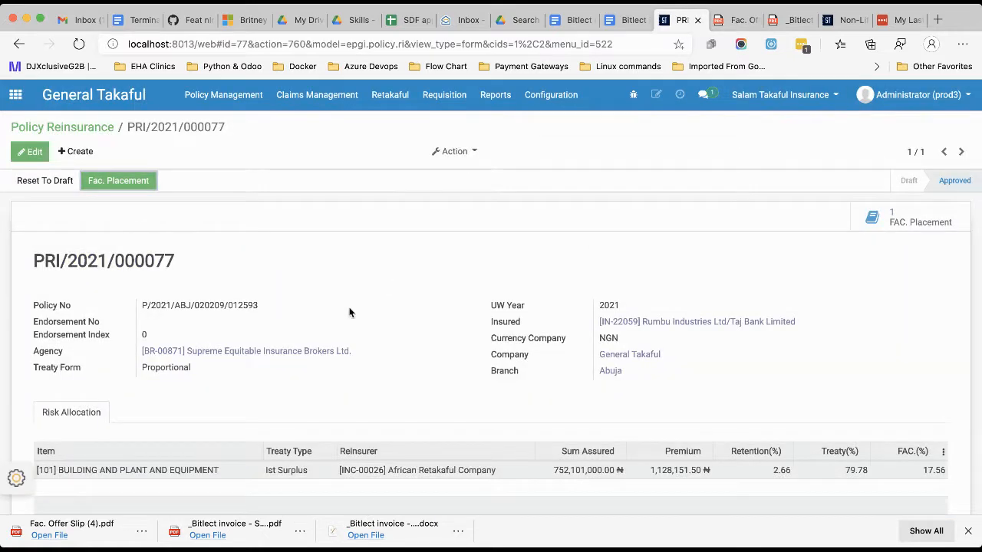
click(119, 180)
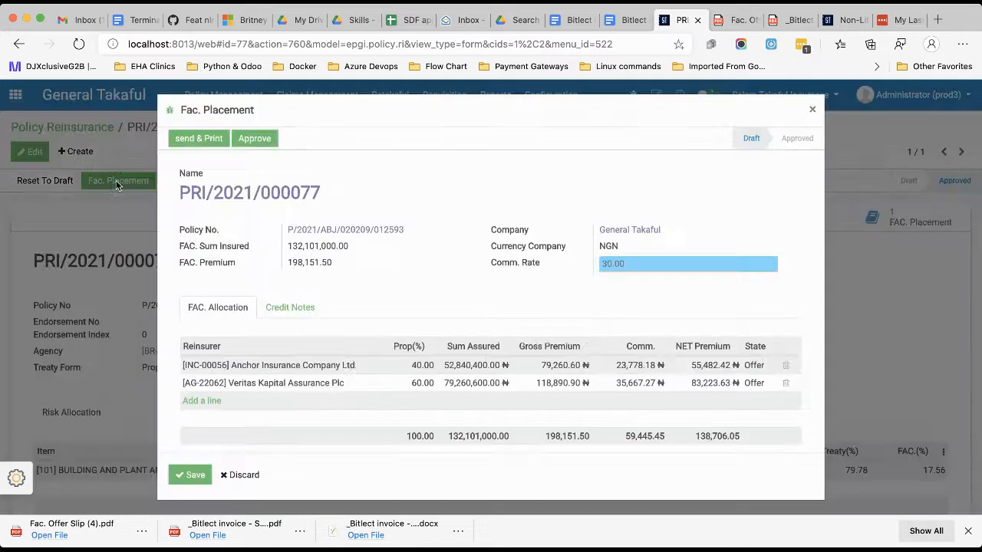
click(759, 366)
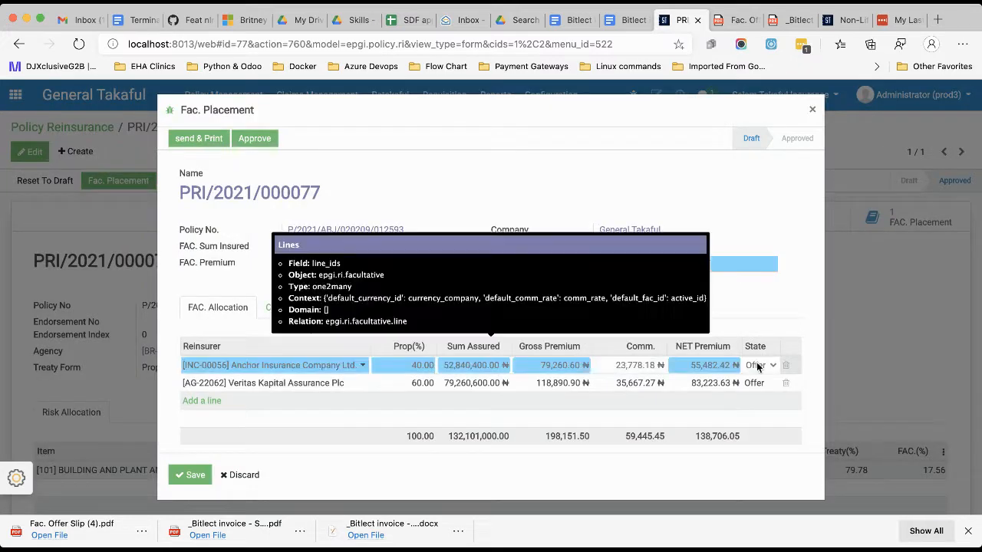
click(768, 401)
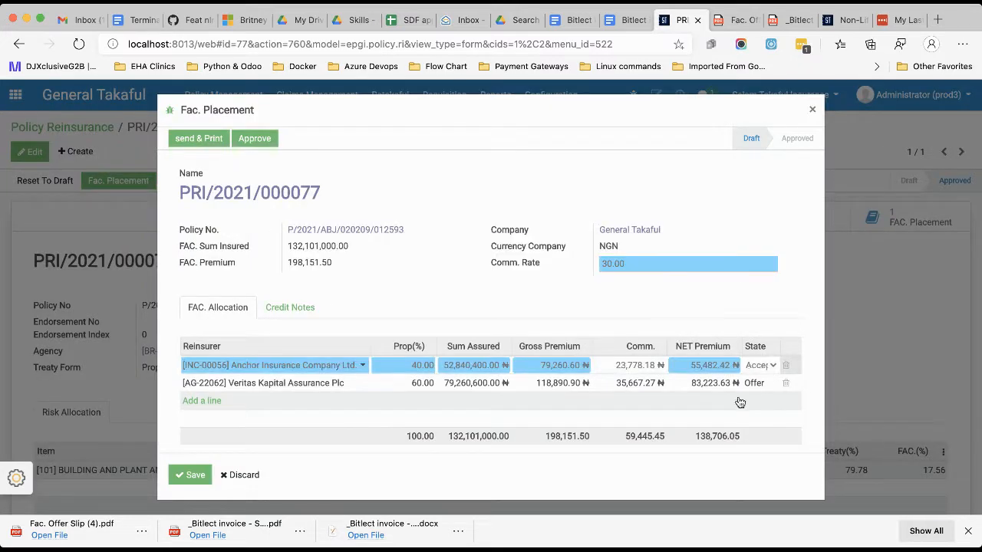
Set the Veritas Kapital Assurance Plc line's state to Rejected, and add and remove an empty allocation line.
click(758, 386)
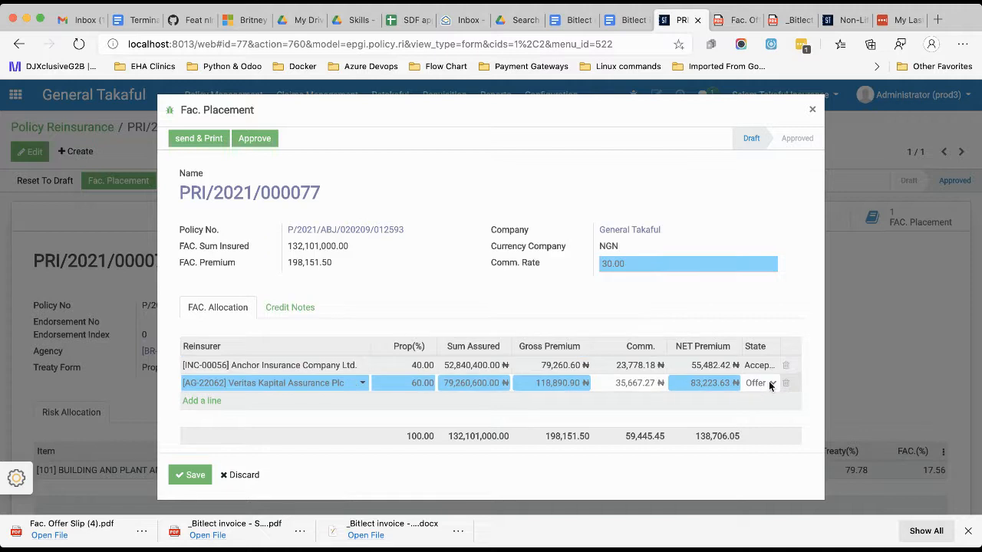
click(768, 432)
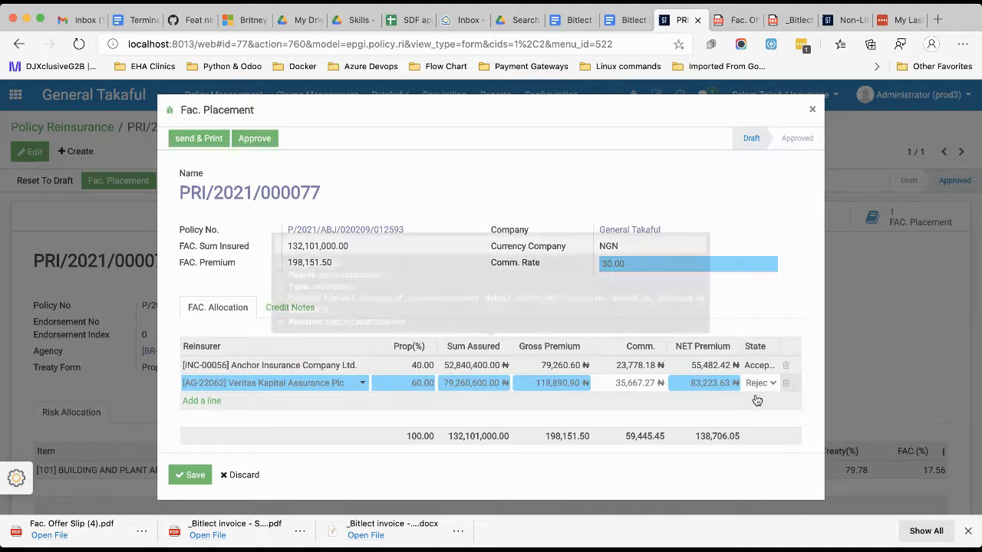
click(213, 402)
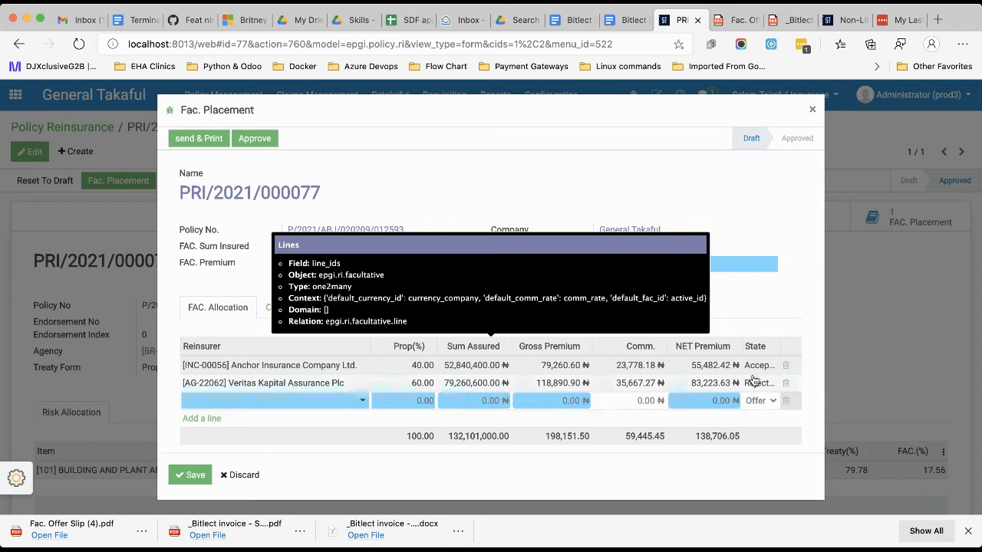
click(790, 403)
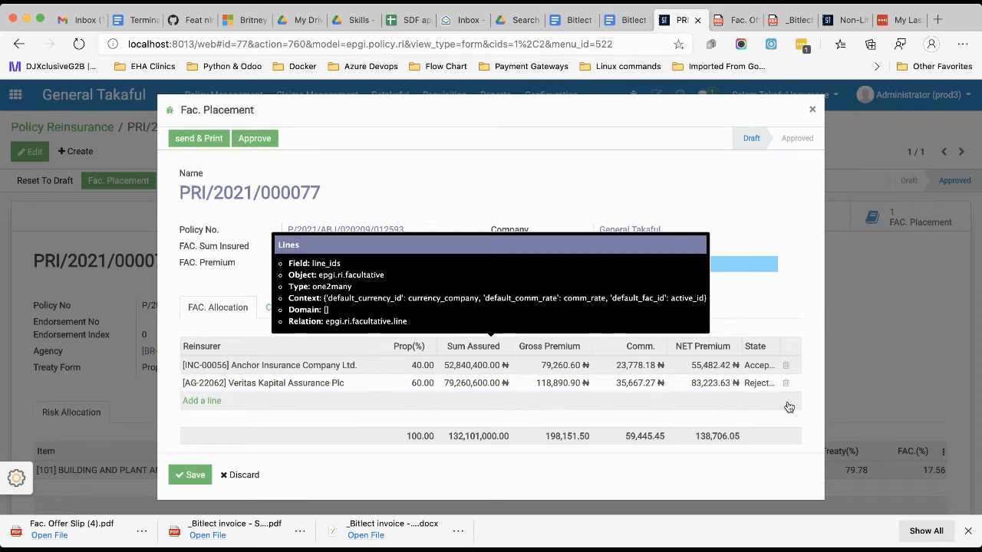
Set the Veritas Kapital Assurance Plc allocation line's state to Accepted.
click(769, 388)
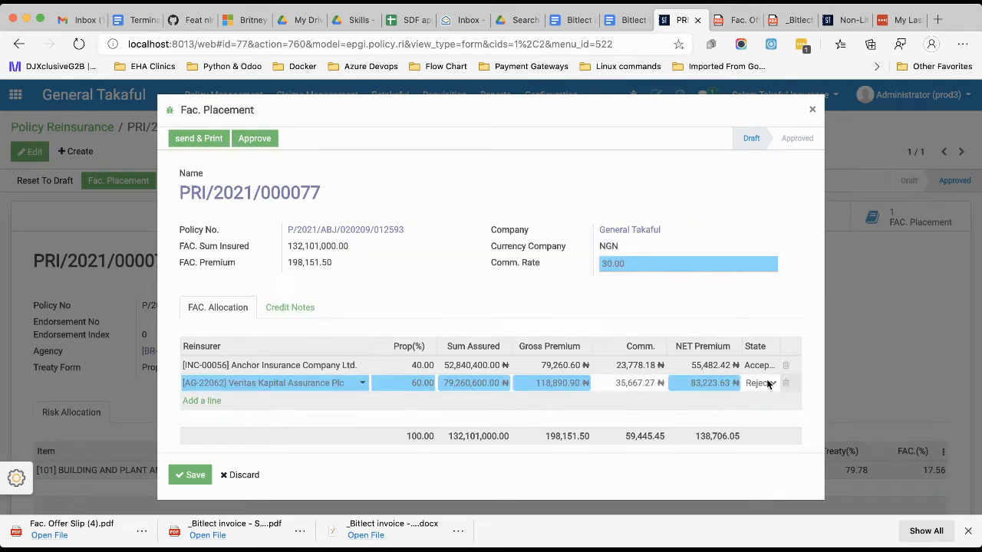
click(768, 383)
click(768, 423)
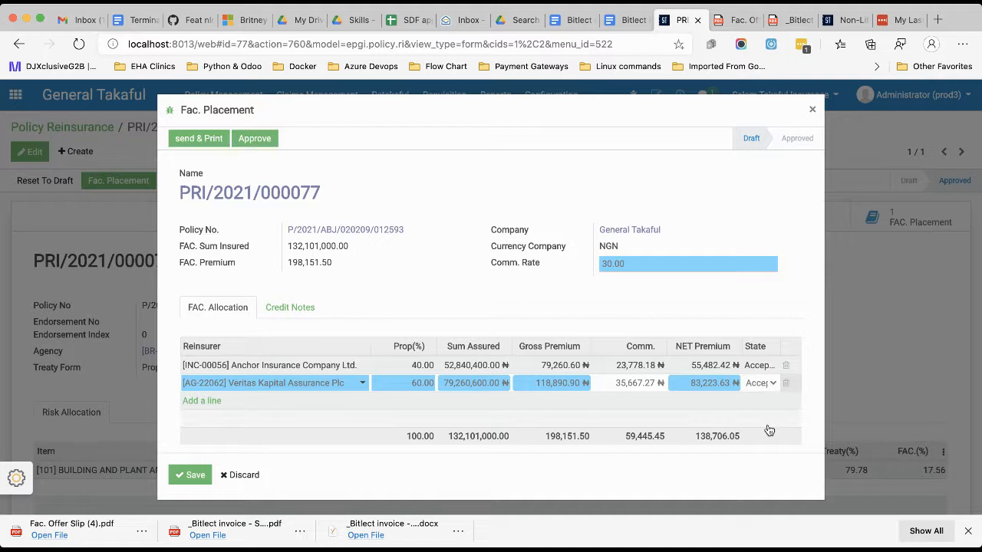
click(597, 303)
Approve the Fac. Placement and confirm its FAC. allocations.
scroll(369, 266, down, 1)
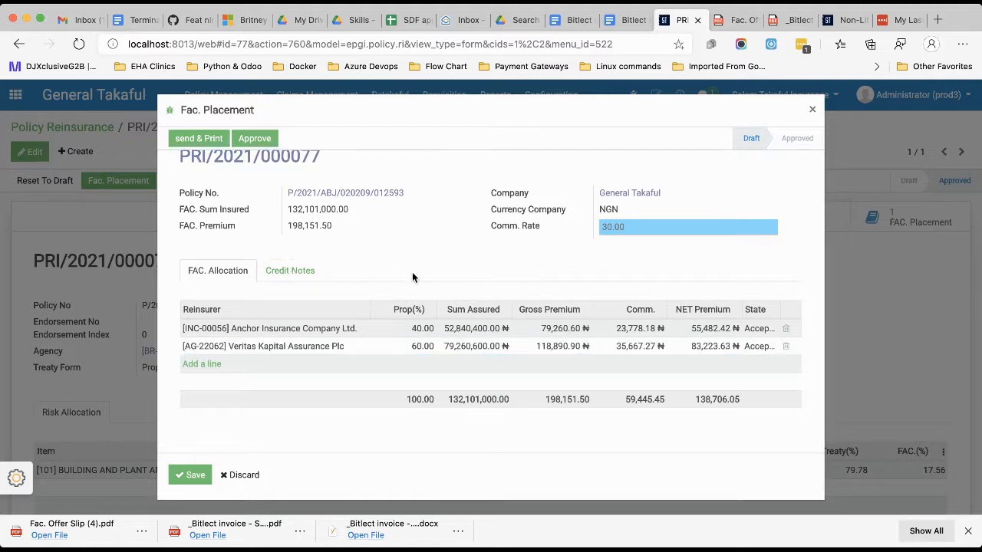
scroll(412, 272, up, 1)
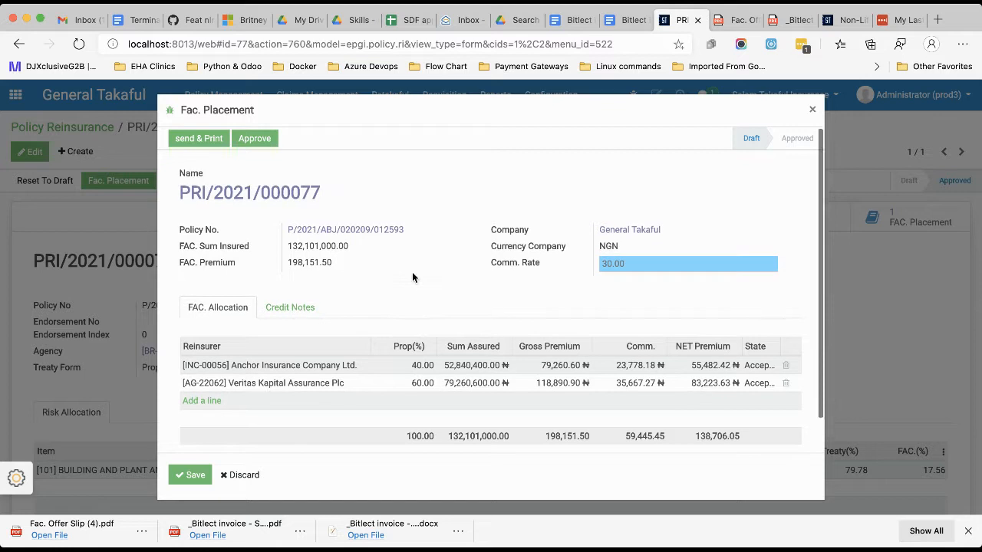
click(256, 137)
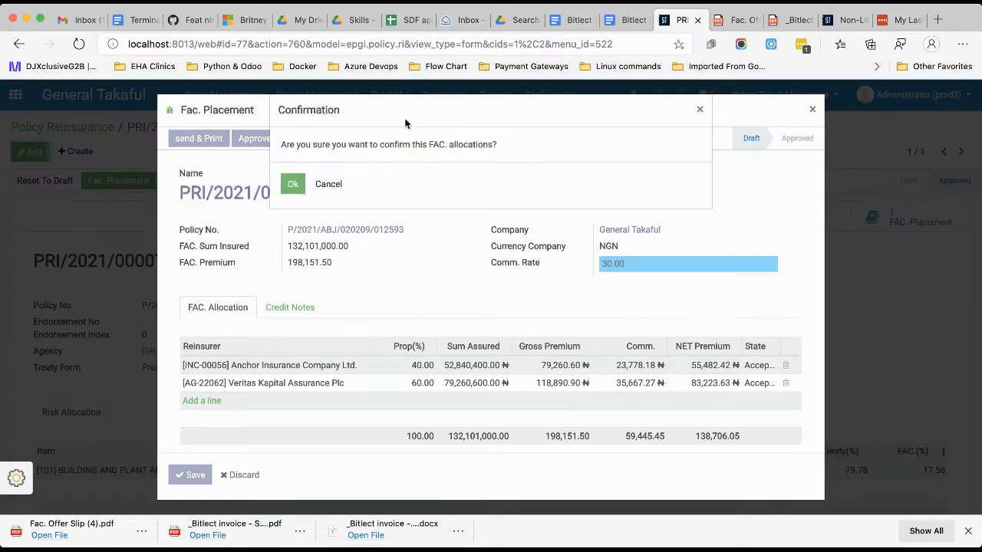
click(292, 188)
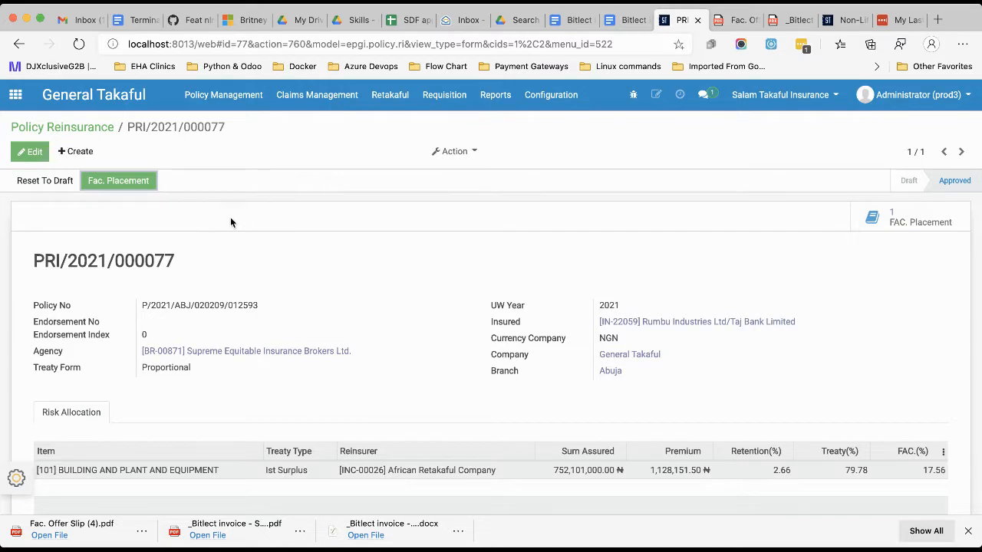
Reopen the approved Fac. Placement and compare its FAC. allocation and credit notes sections.
click(120, 181)
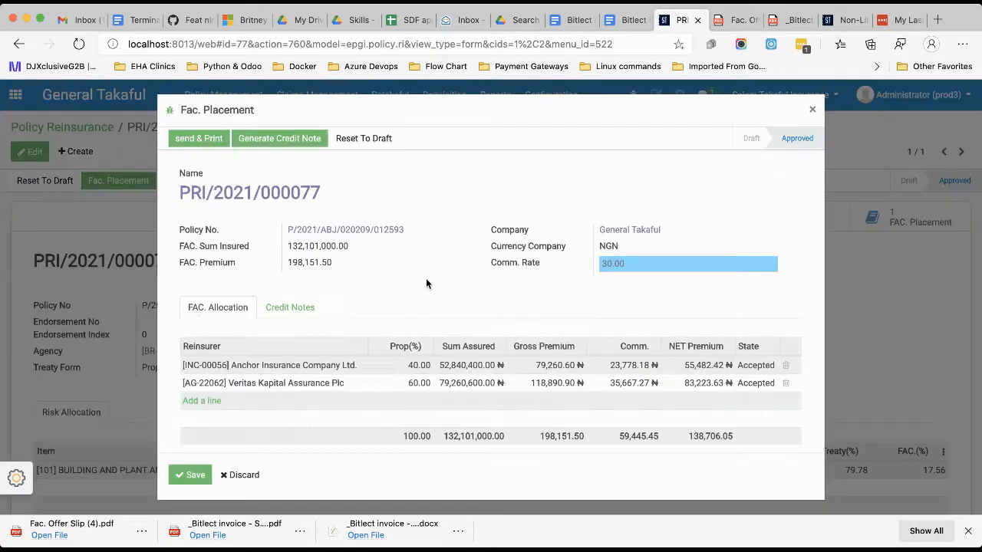
click(293, 308)
click(226, 310)
click(813, 109)
click(108, 182)
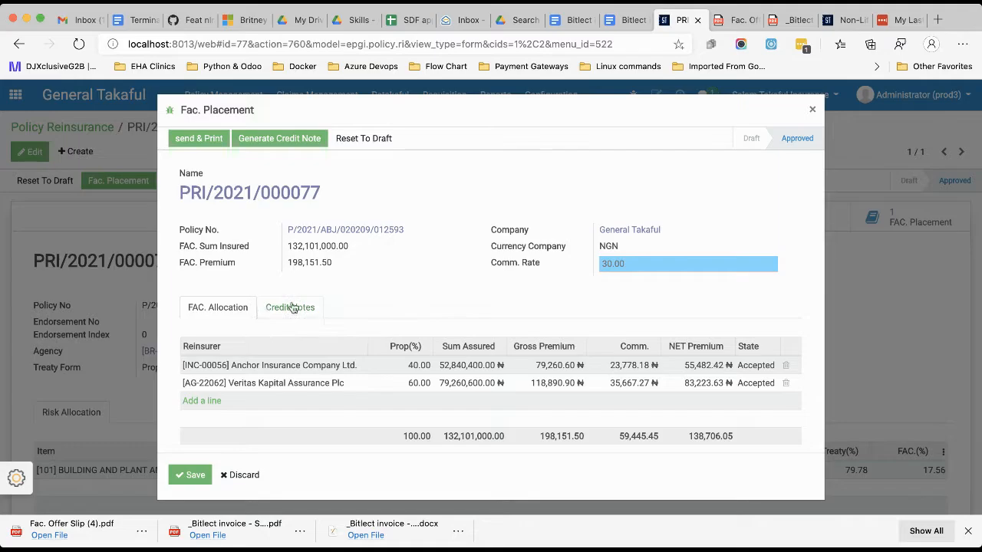
click(291, 308)
click(220, 307)
click(288, 308)
click(229, 308)
Try to generate the FAC. credit notes for the approved placement.
click(270, 142)
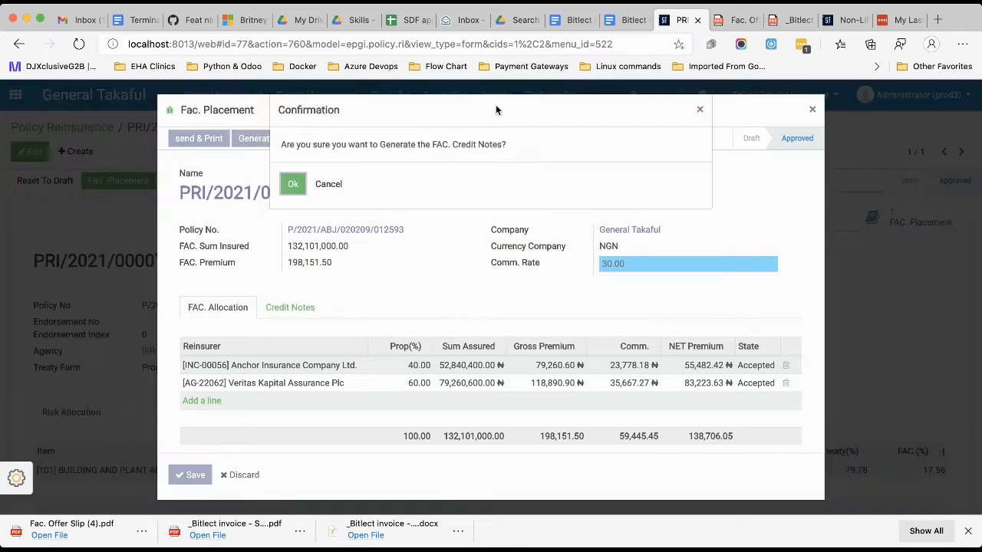
click(292, 186)
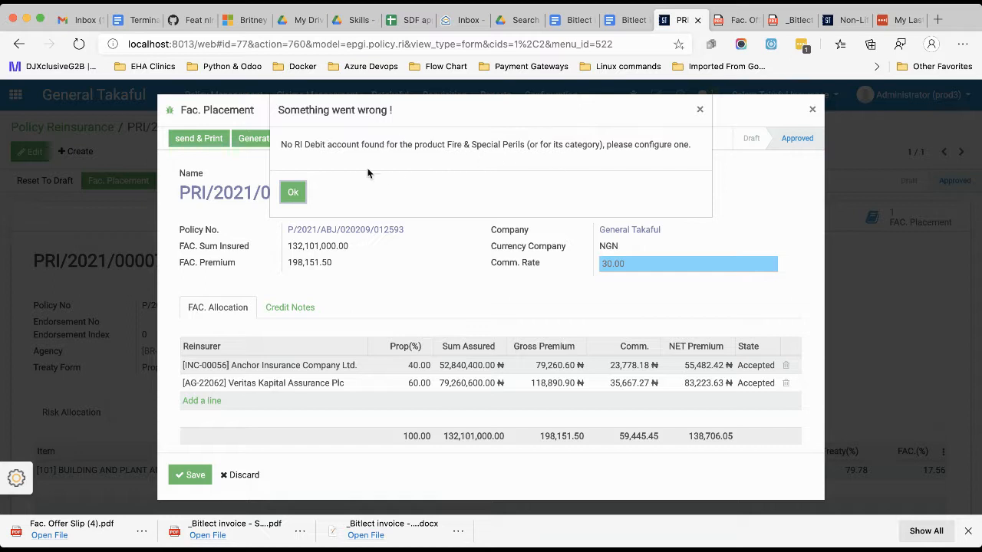
drag(523, 146, 447, 141)
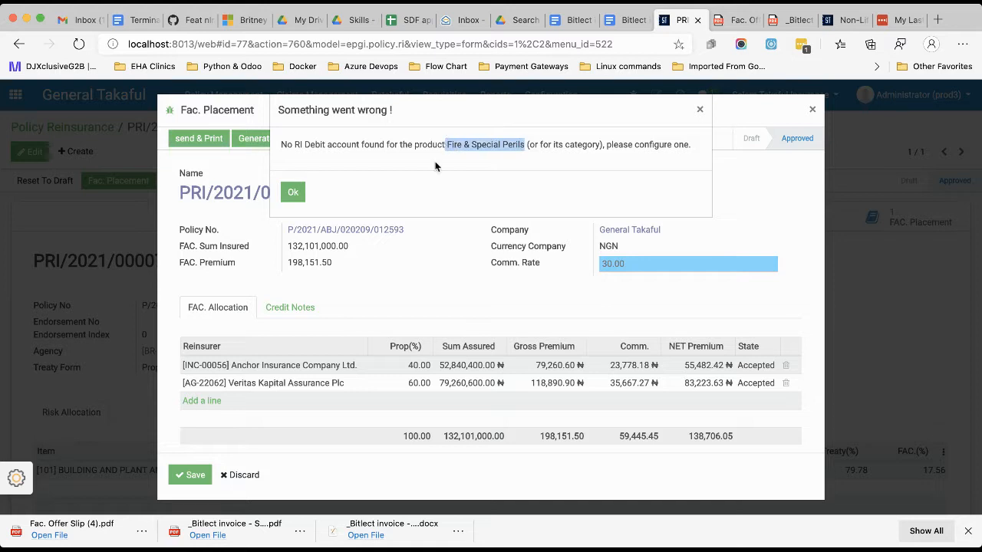
click(292, 193)
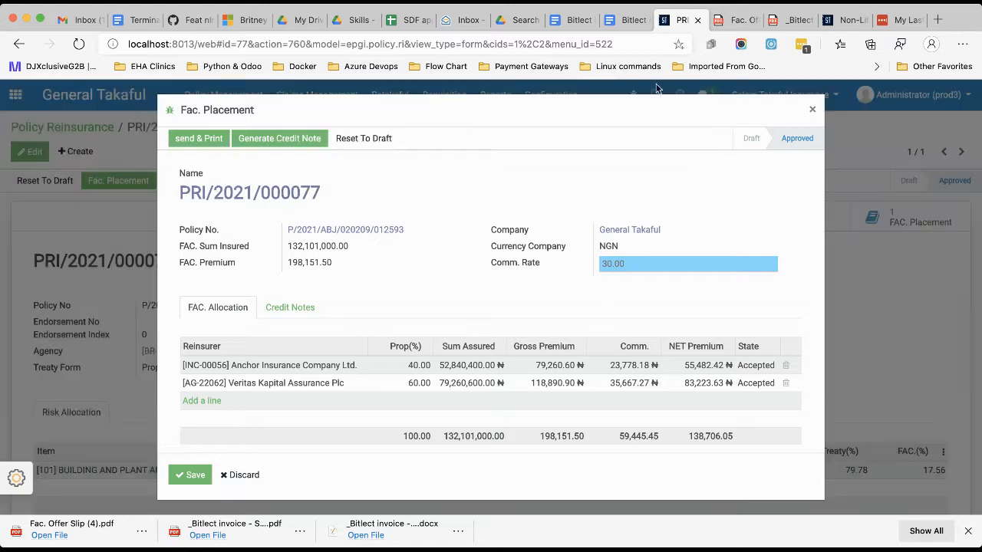
Switch to the Non-Life Policy browser tab and open the Fire record among the configured product classes.
click(846, 19)
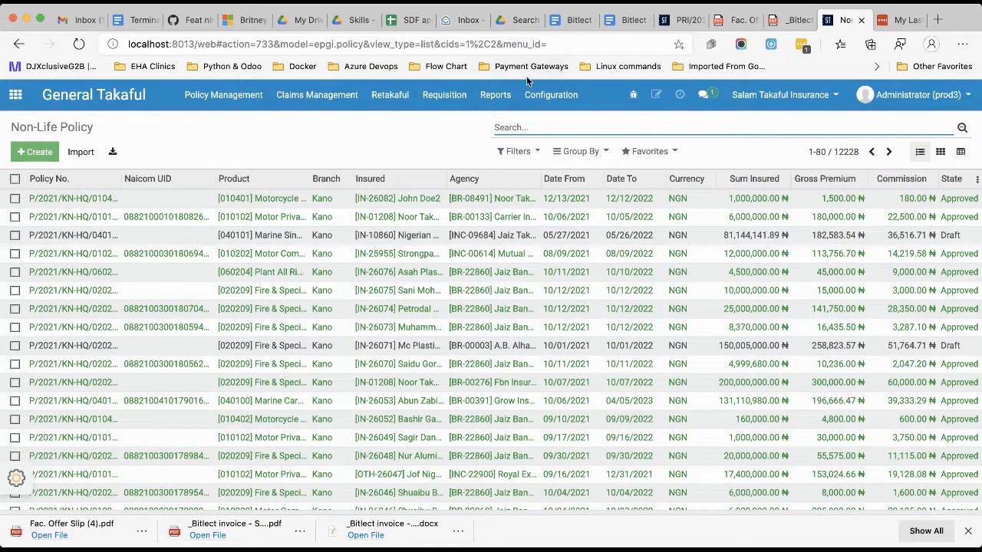
click(443, 96)
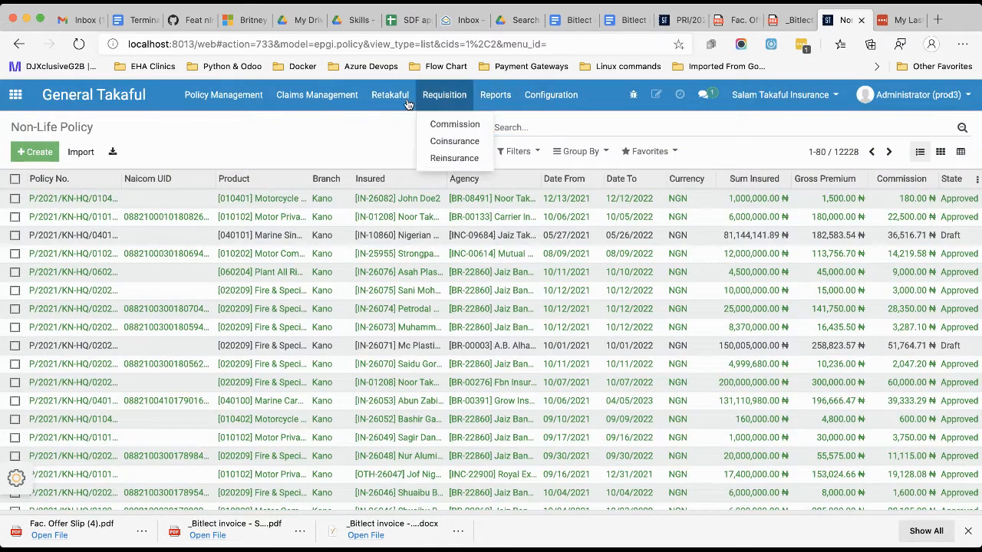
mouse_move(550, 103)
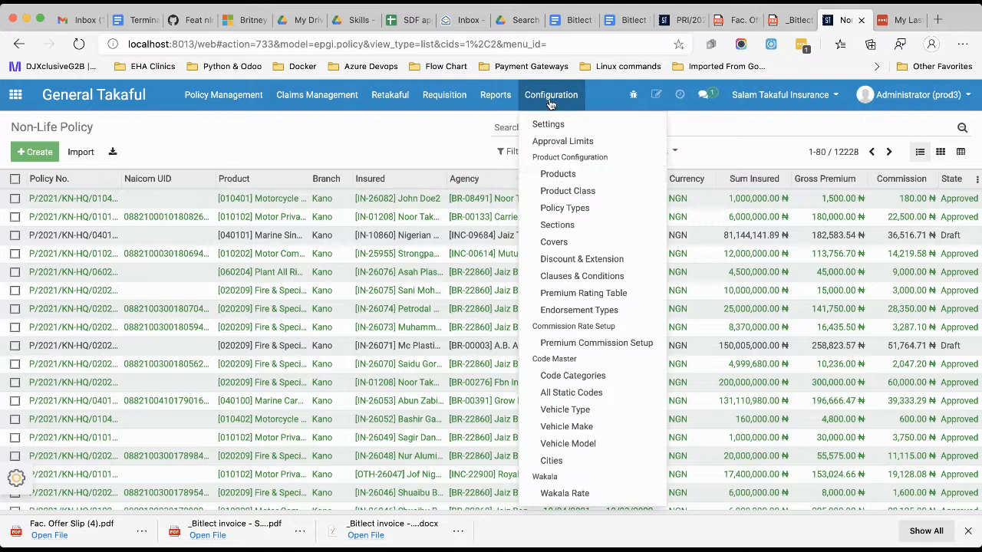
click(566, 174)
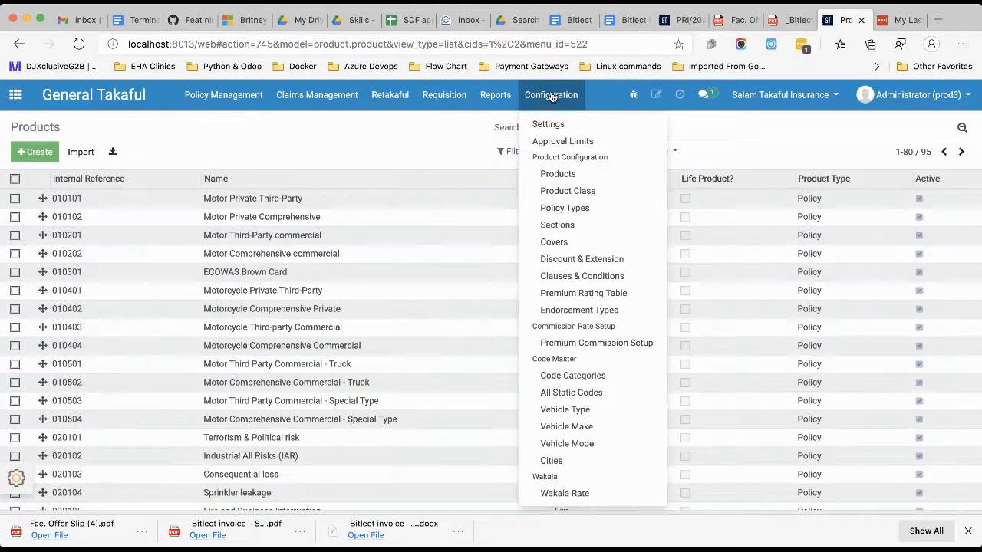
click(570, 191)
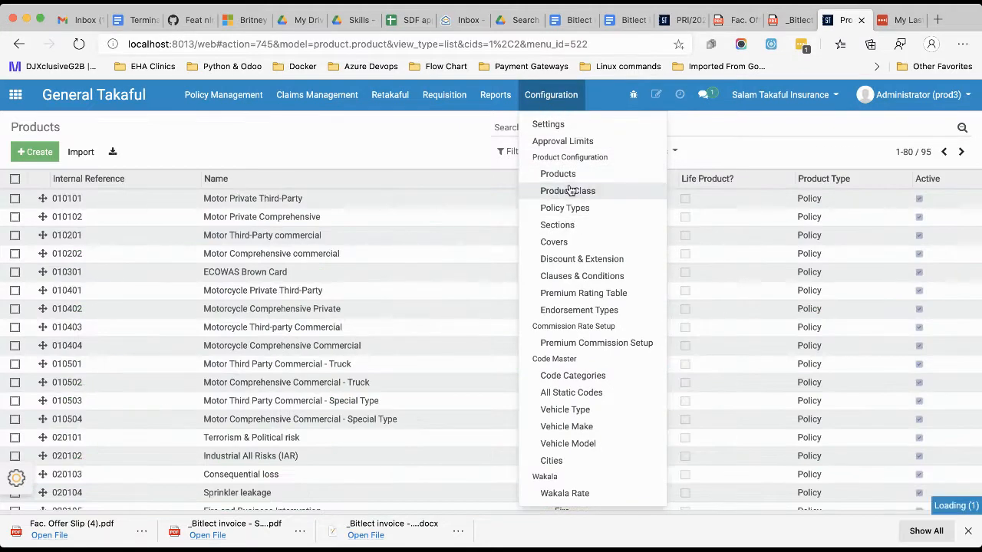
click(272, 219)
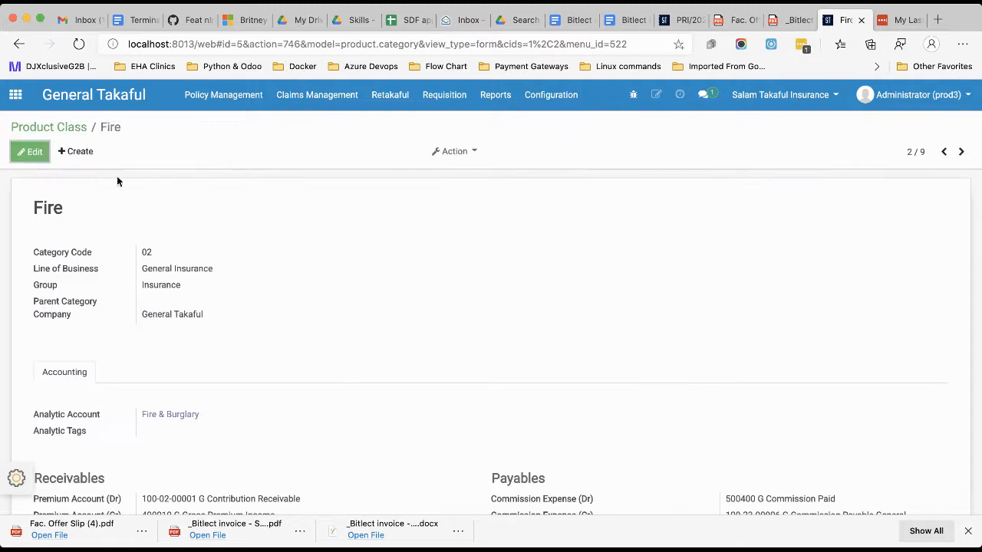
Set the Fire class's Reinsurance Payment (Dr) account to G Retakaful Paid and (Cr) account to G Retakaful Payables, saving the record.
click(30, 151)
scroll(356, 301, down, 3)
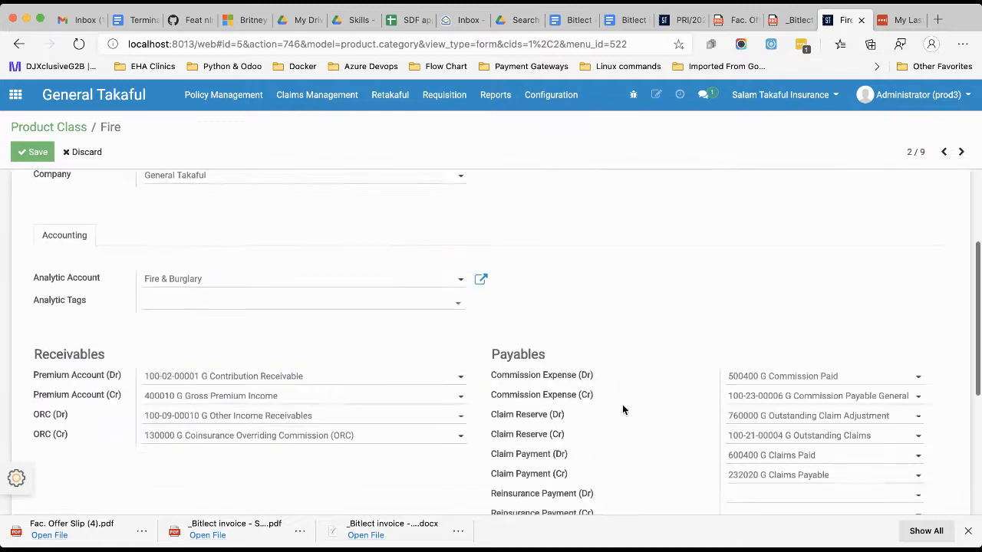
scroll(622, 405, down, 3)
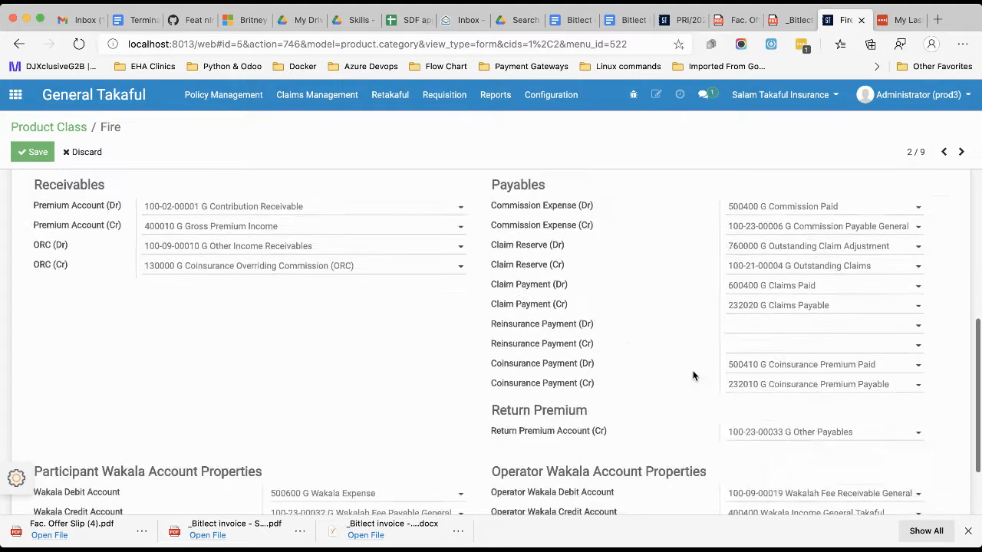
click(770, 327)
text(reta)
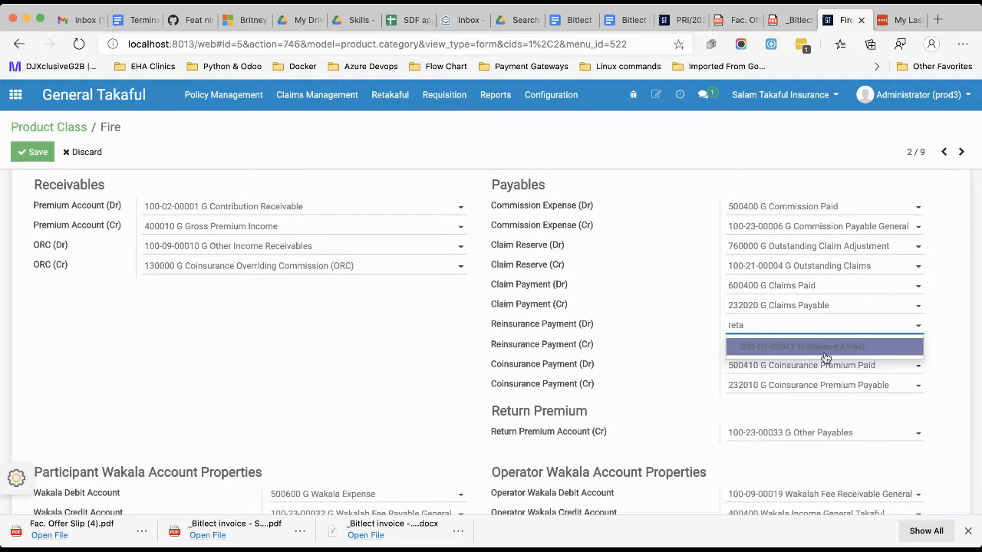
click(811, 347)
click(775, 348)
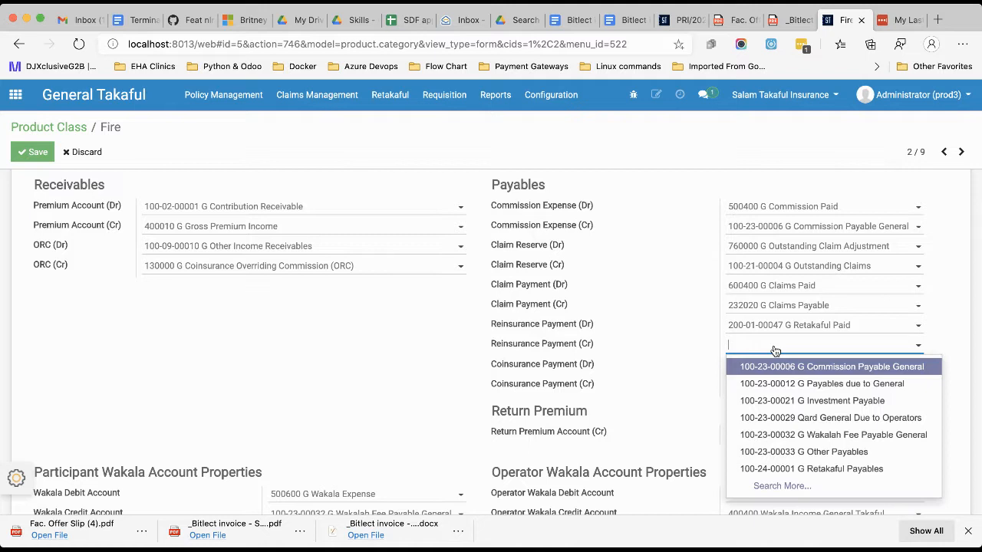
text(reta)
click(810, 367)
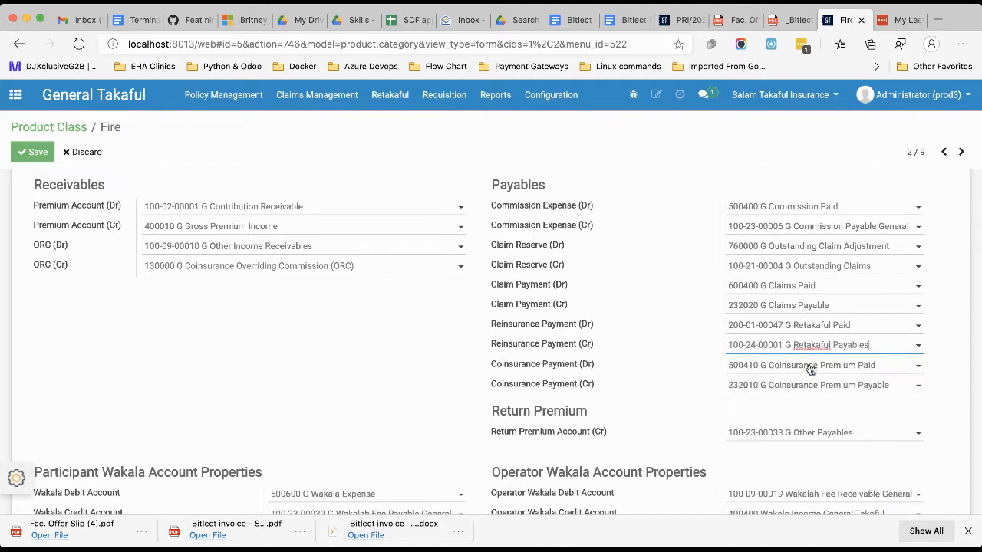
click(33, 153)
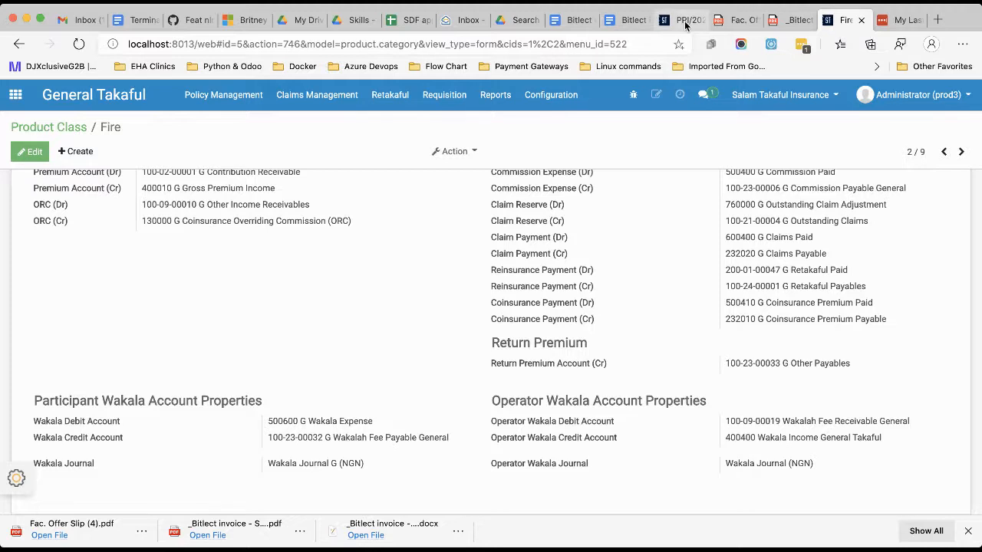
Return to the approved Fac. Placement's browser tab and generate its FAC. credit notes.
click(685, 21)
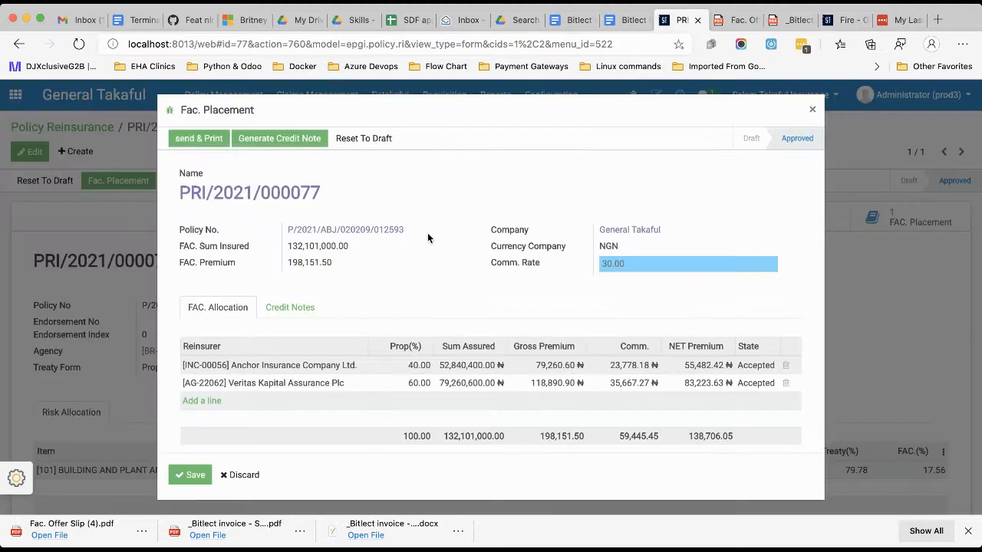
click(283, 148)
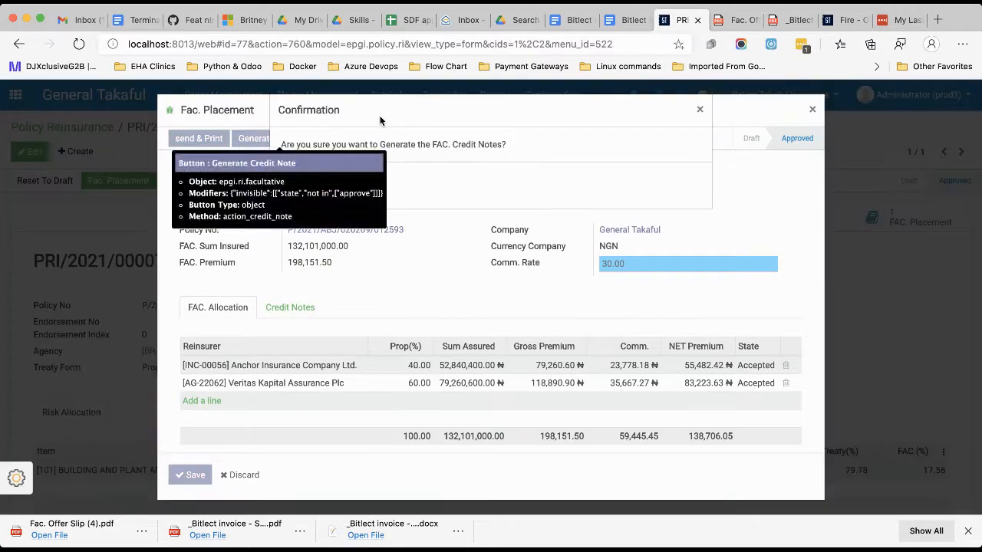
click(293, 187)
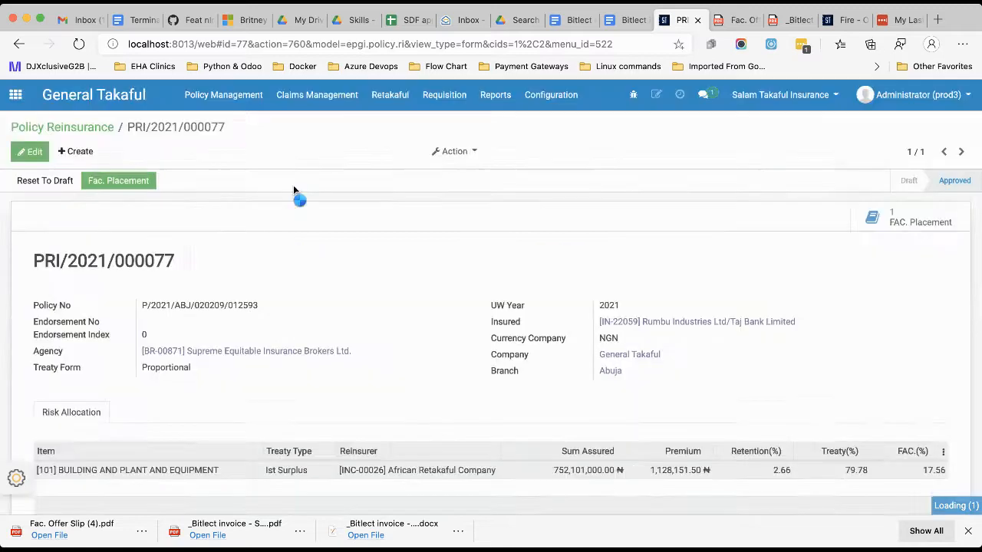
Reopen the Fac. Placement from the policy reinsurance record and compare its credit notes with the FAC. allocation.
scroll(426, 313, down, 2)
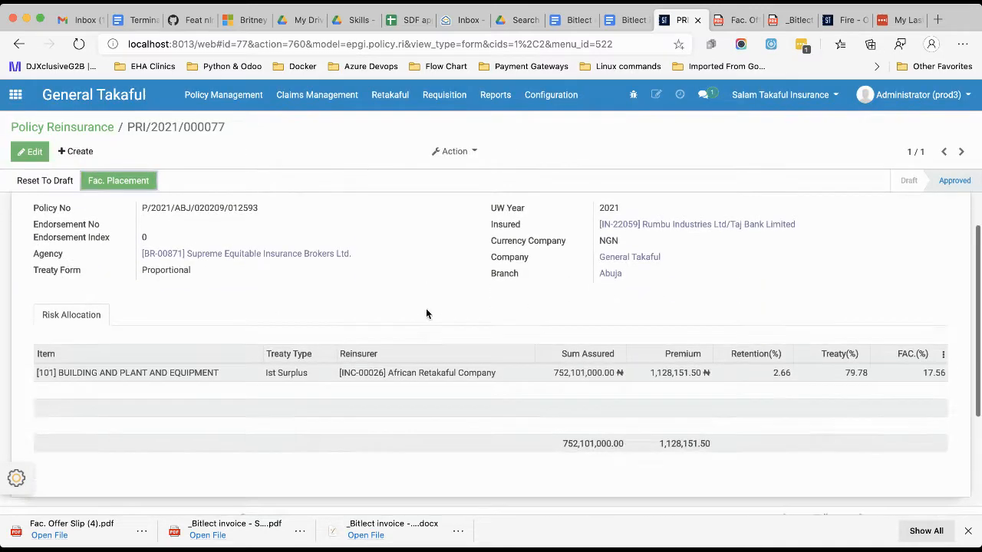
scroll(427, 314, up, 2)
scroll(457, 330, down, 4)
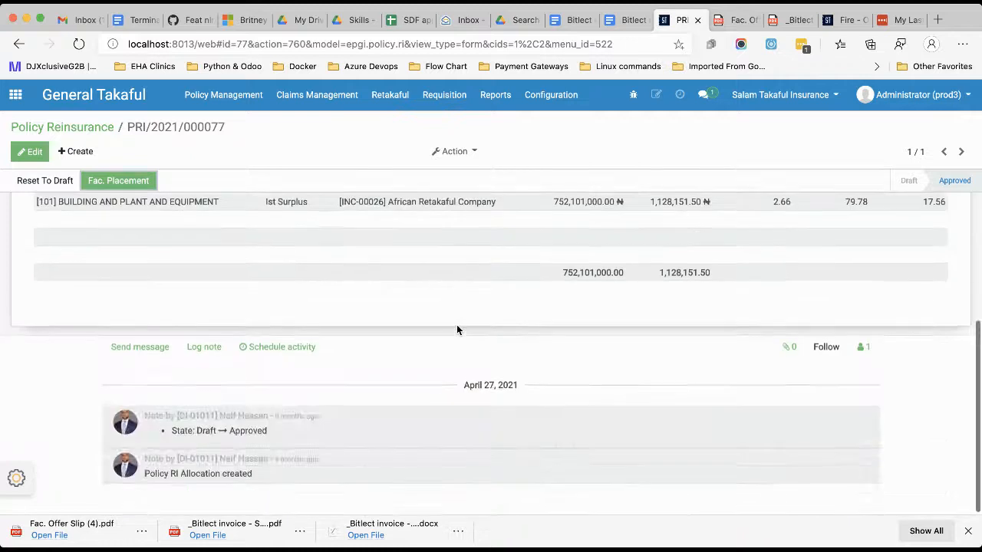
scroll(458, 330, up, 4)
click(118, 182)
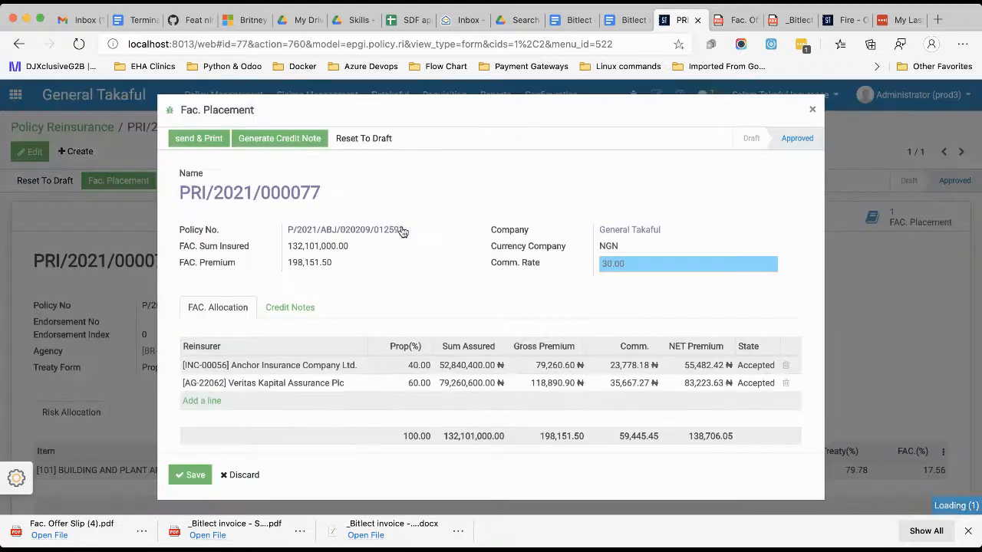
click(290, 312)
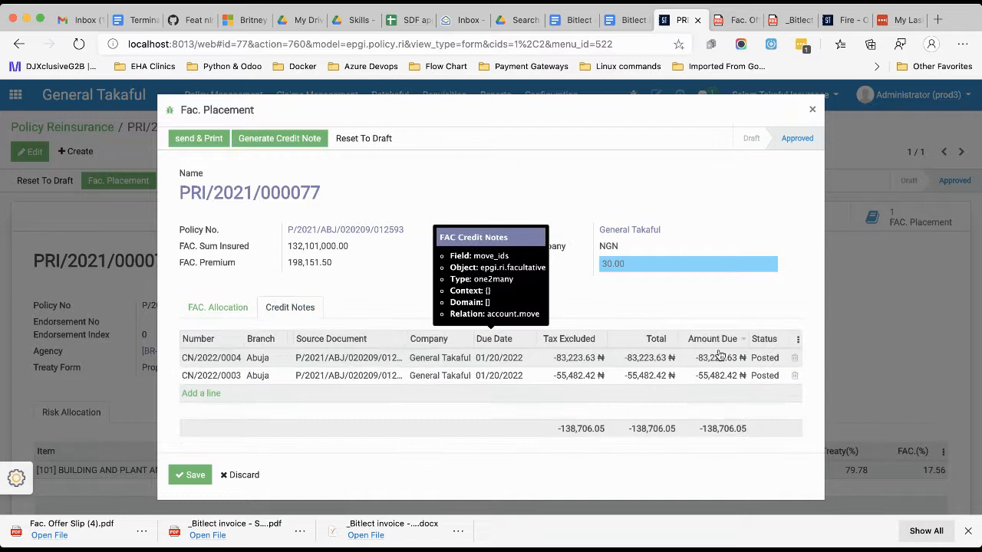
click(220, 306)
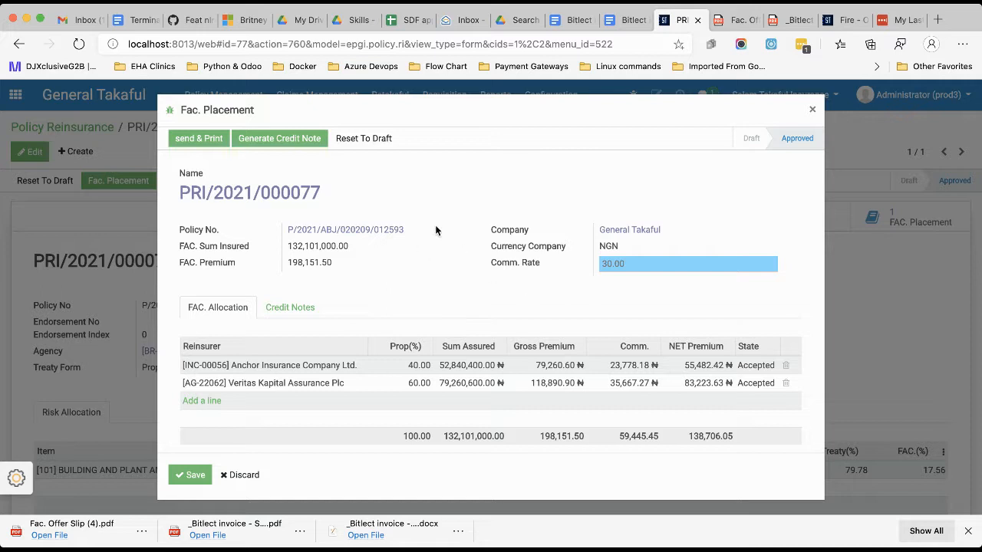
Copy the policy number from the Fac. Placement and close the placement.
drag(430, 232, 286, 230)
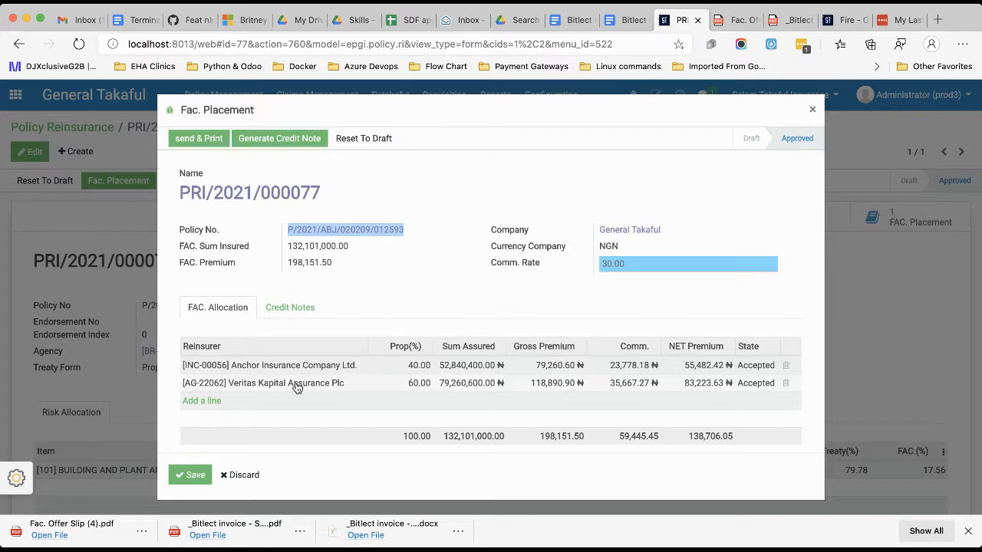
mouse_move(297, 388)
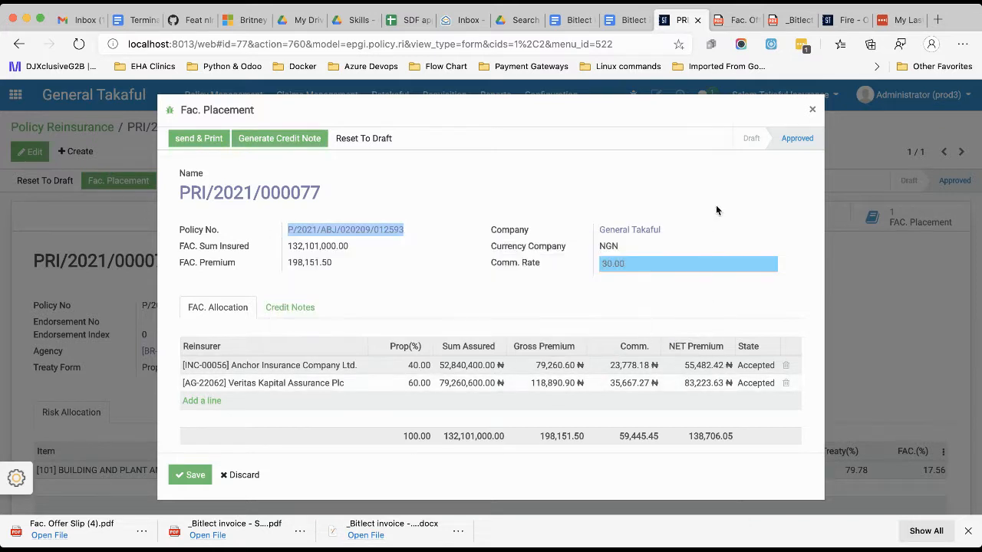
click(435, 234)
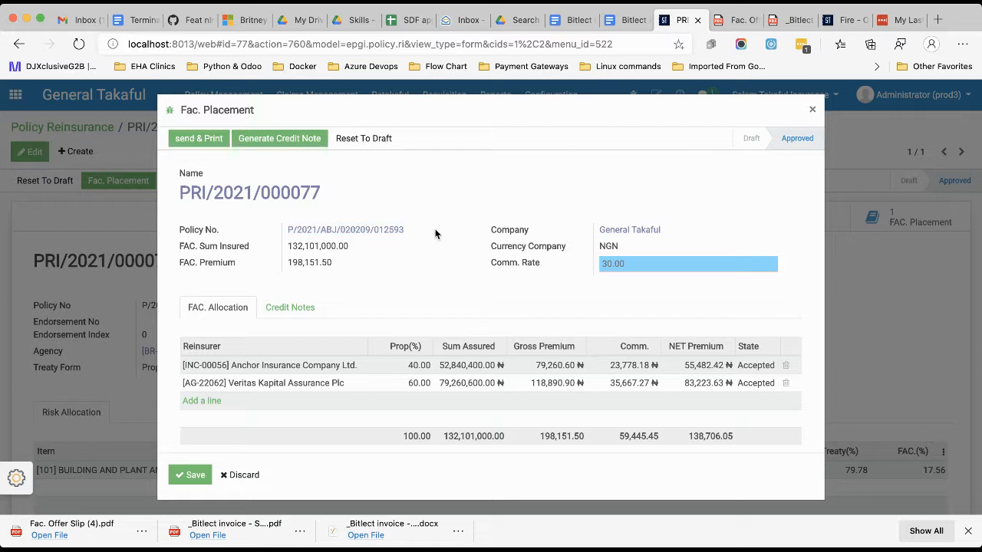
drag(419, 229, 285, 230)
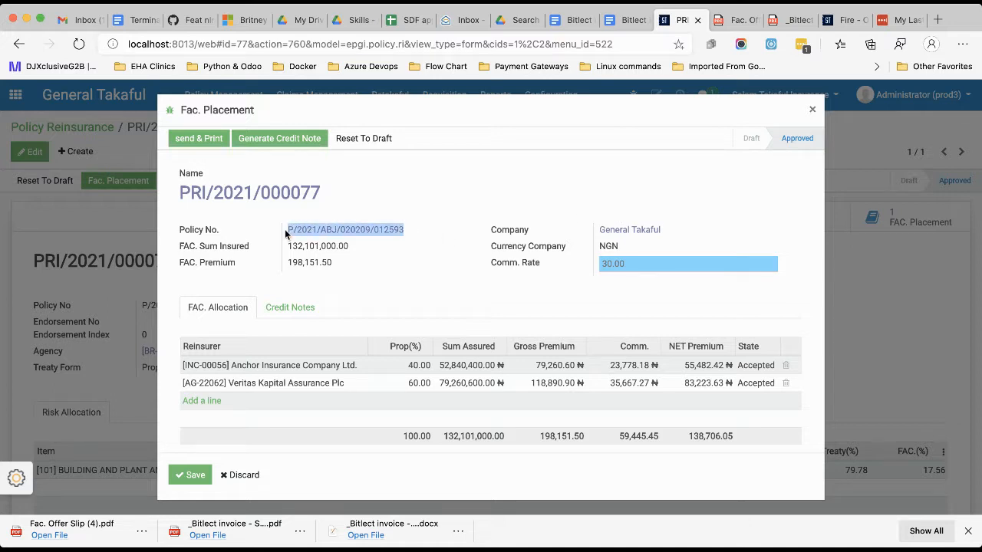
click(812, 110)
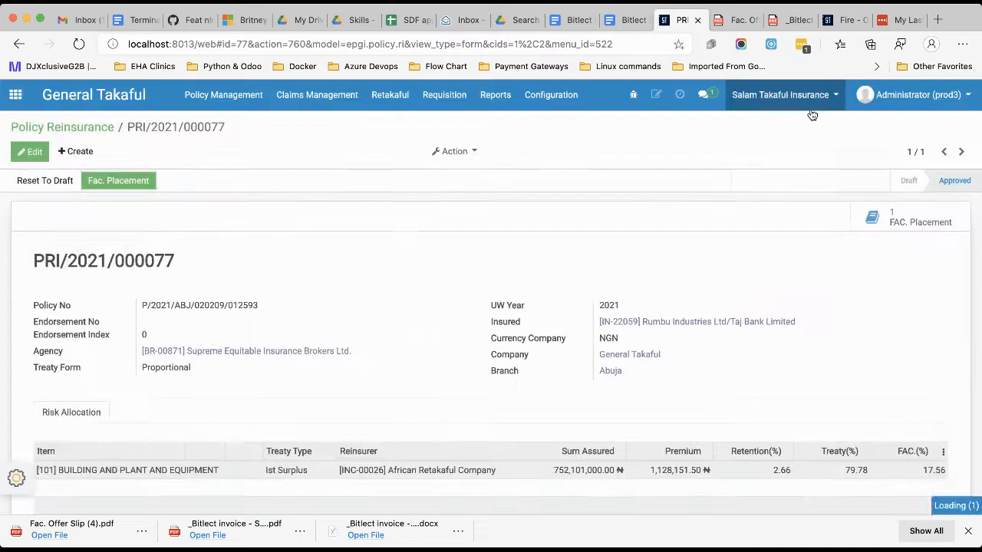
Create a new Reinsurance requisition and select the policy with the copied policy number.
click(441, 99)
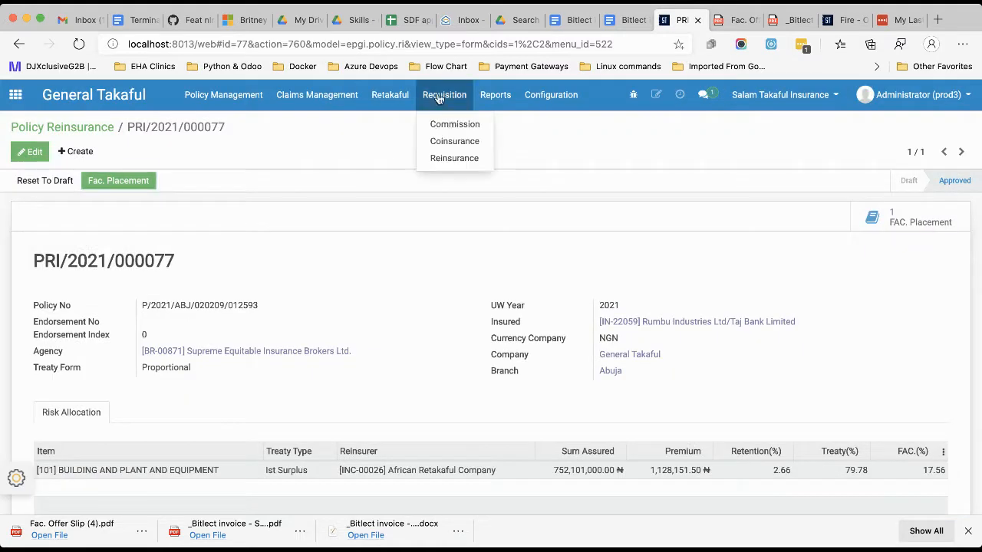
click(450, 159)
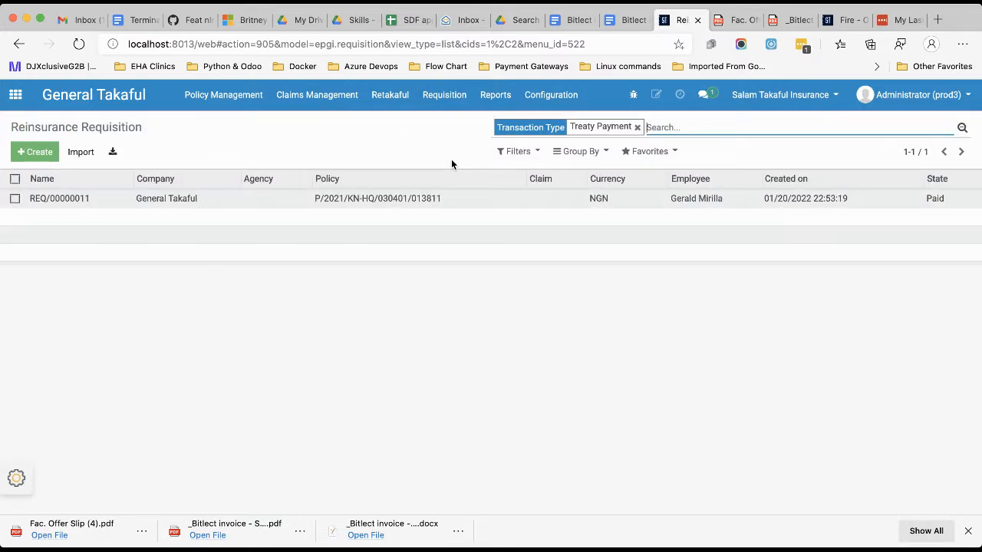
click(34, 152)
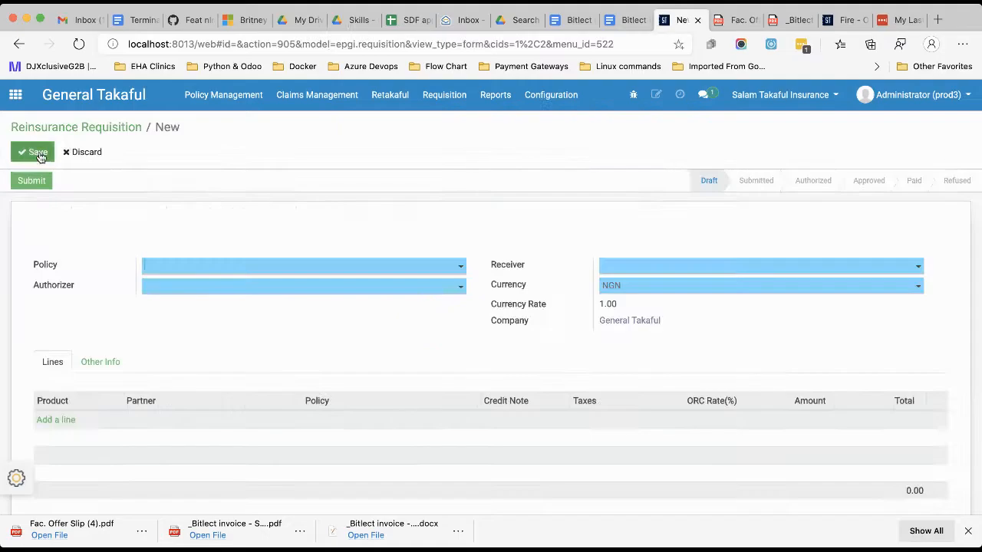
click(211, 274)
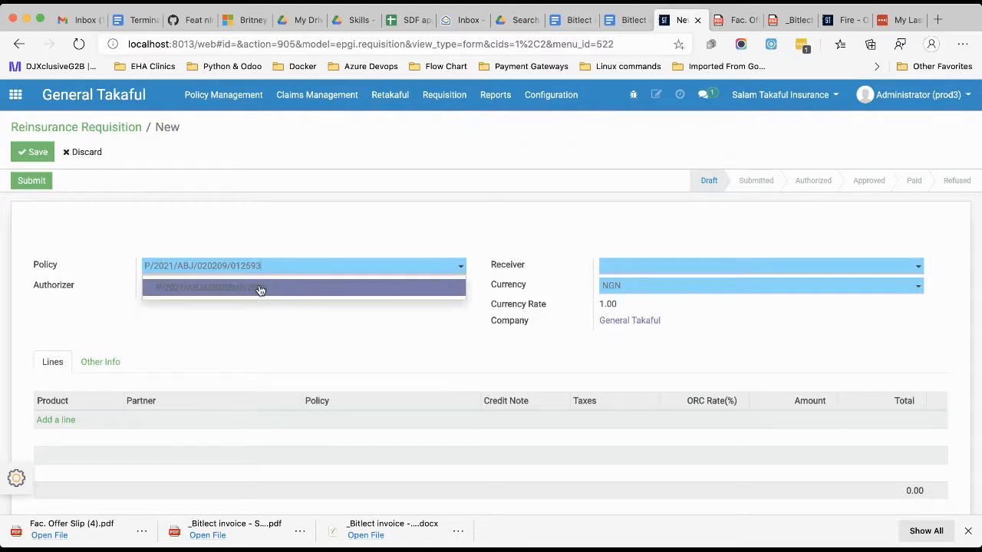
click(226, 288)
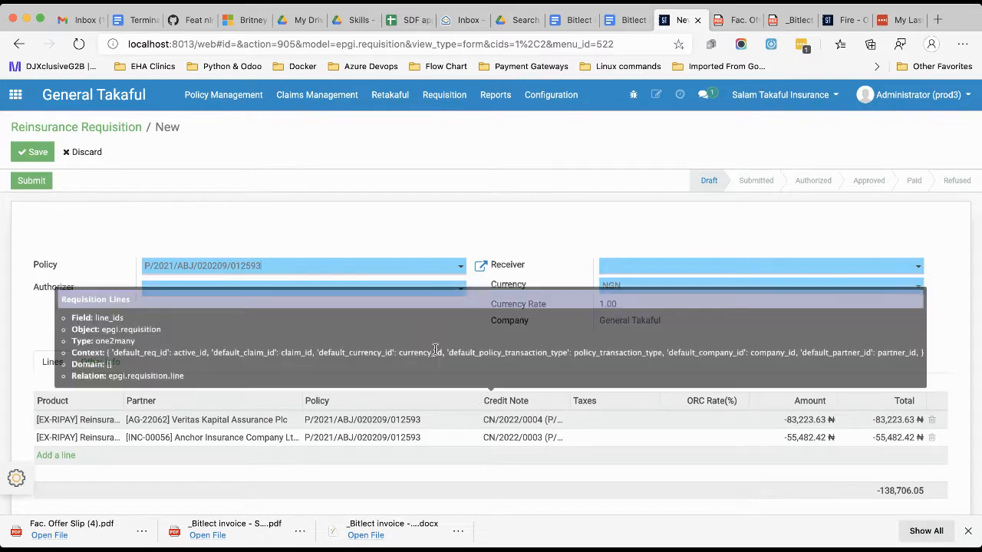
Select the authorizer and the receiver by name for the new reinsurance requisition.
click(274, 294)
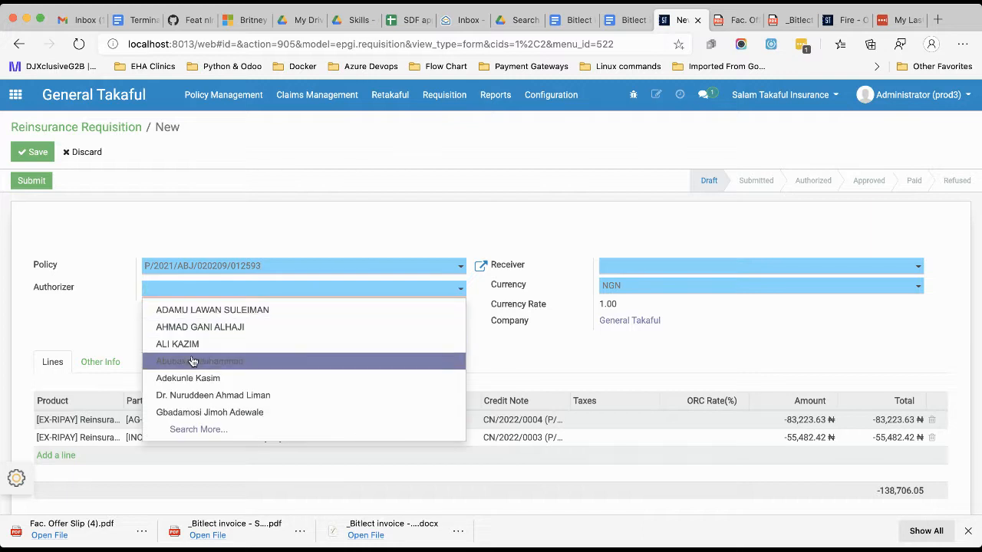
text(ga)
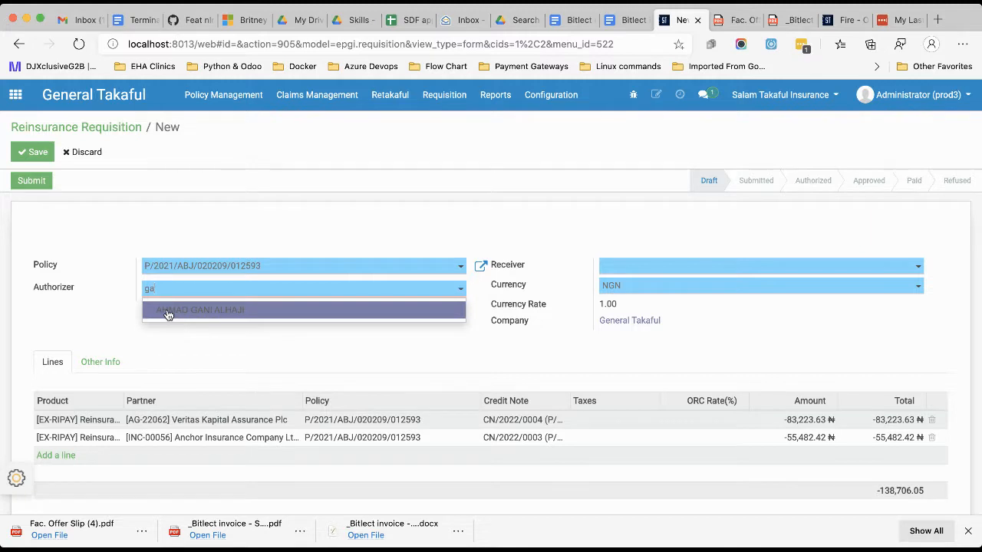
click(168, 311)
click(657, 274)
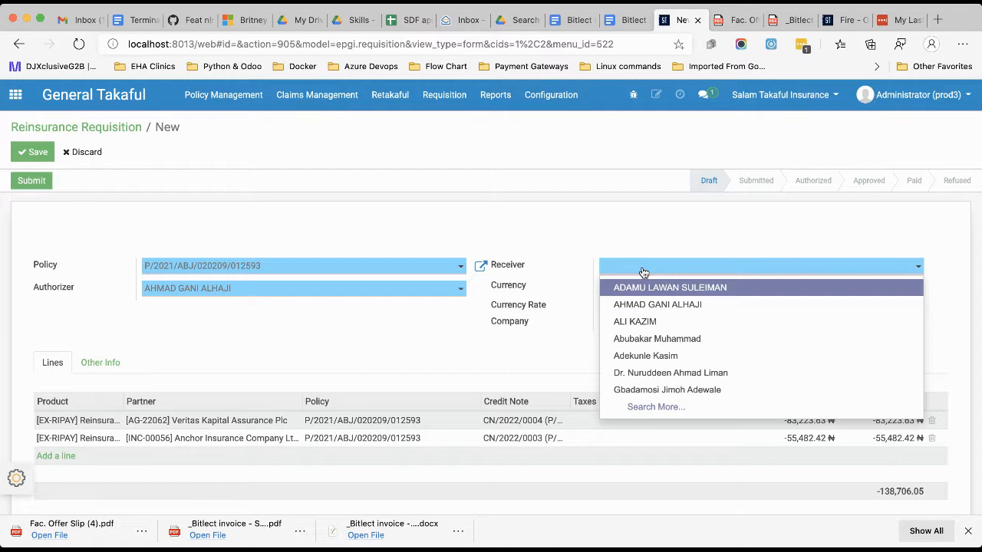
text(Ger)
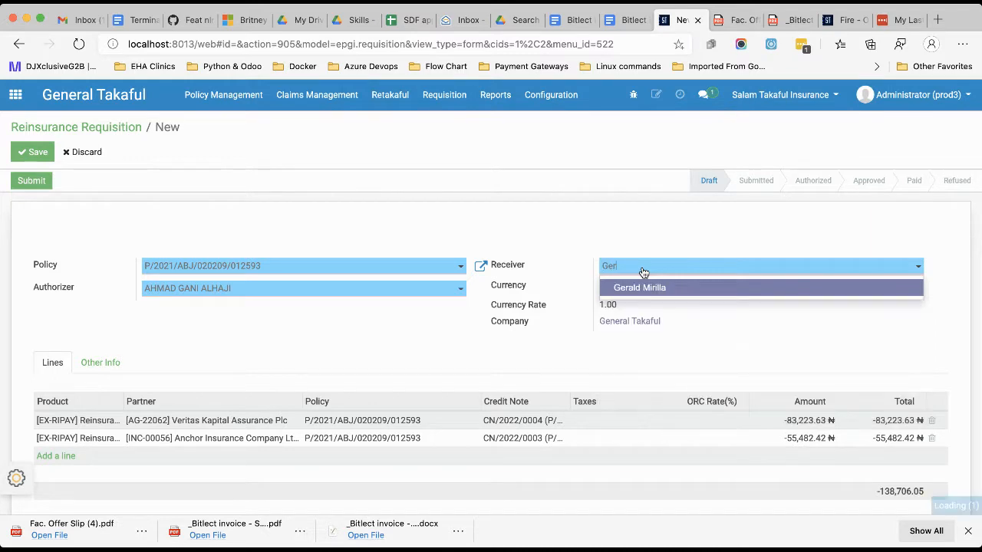
click(665, 287)
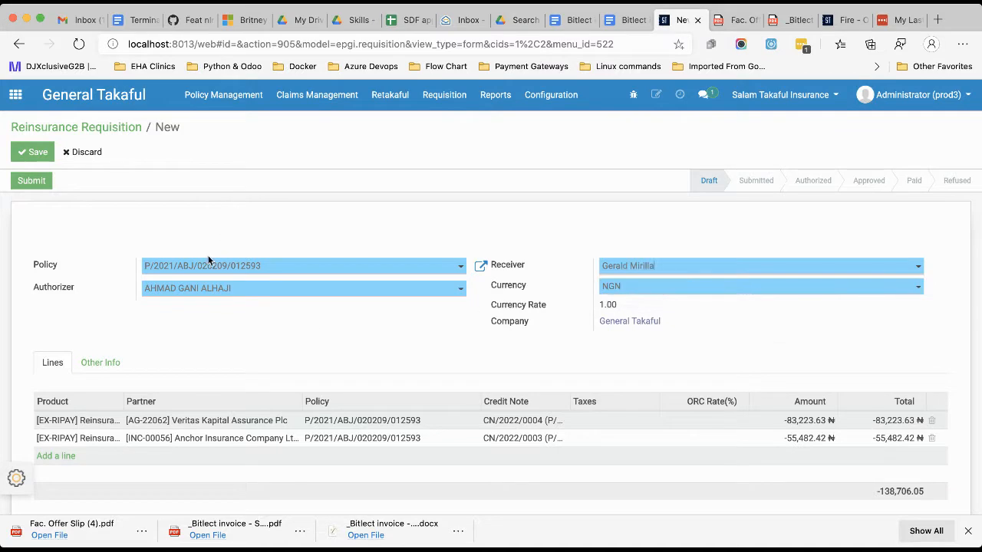
Submit the reinsurance requisition and review its submitted form and lines.
click(30, 181)
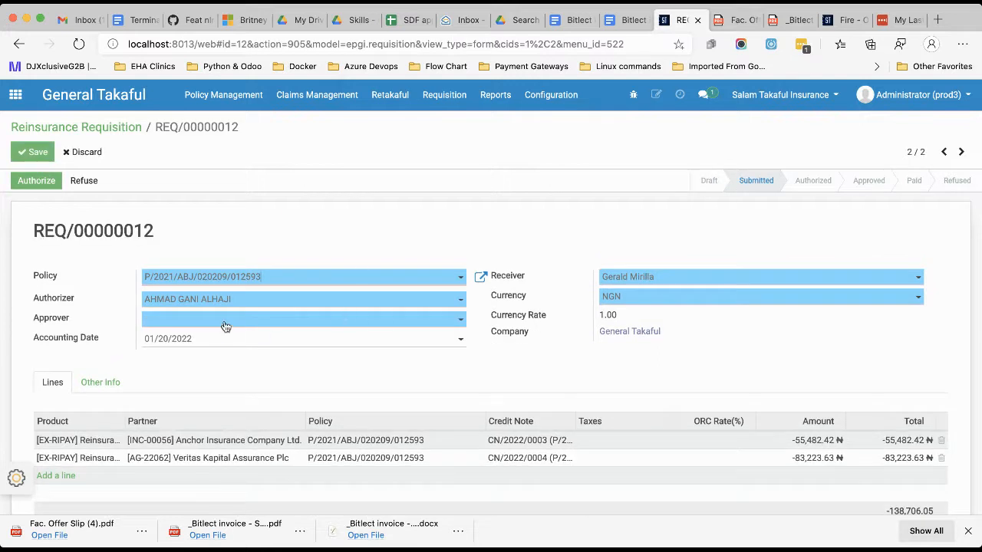
scroll(277, 366, down, 5)
scroll(277, 366, up, 5)
scroll(282, 400, down, 3)
scroll(282, 400, up, 3)
Switch to the Expenses app and open the list of underwriting and claim requisitions to authorize.
click(16, 95)
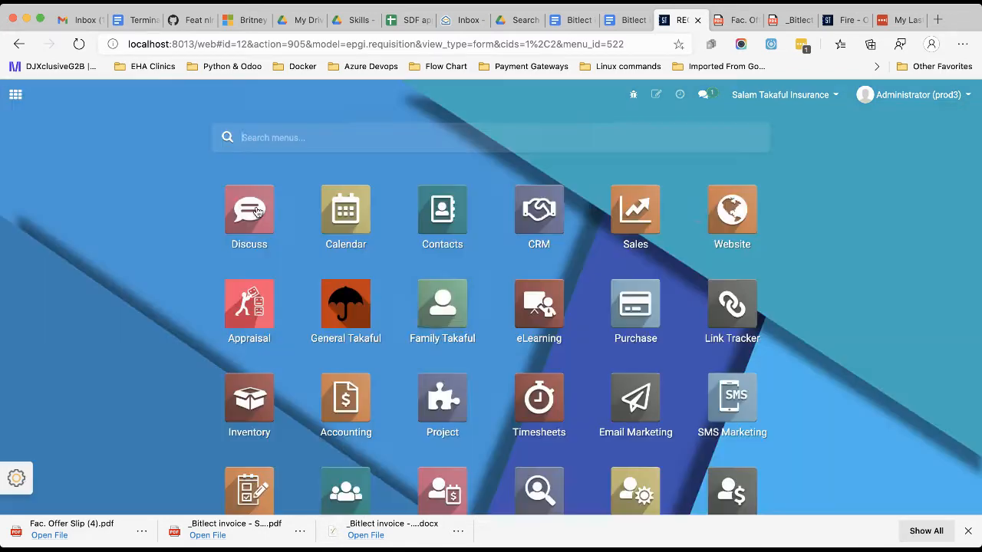
scroll(442, 359, down, 2)
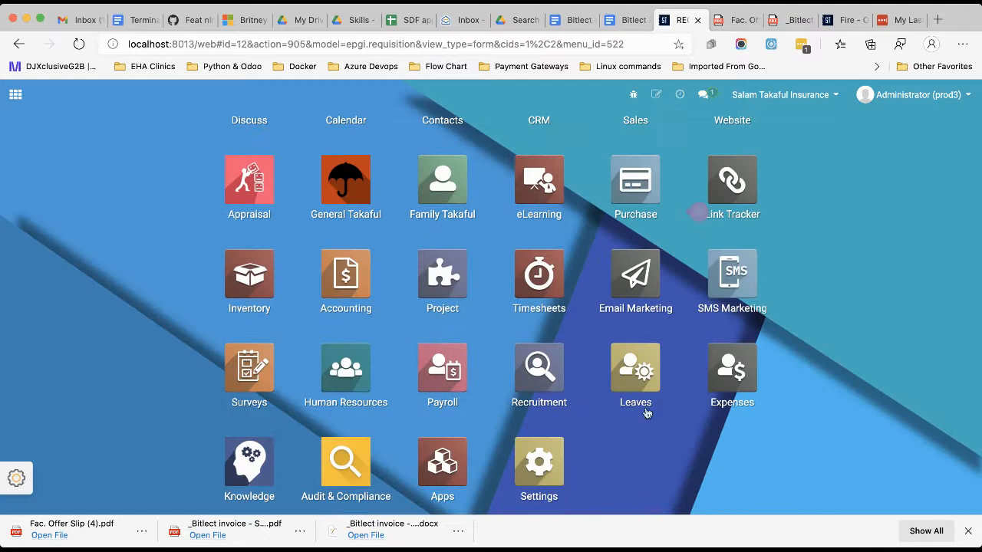
click(753, 396)
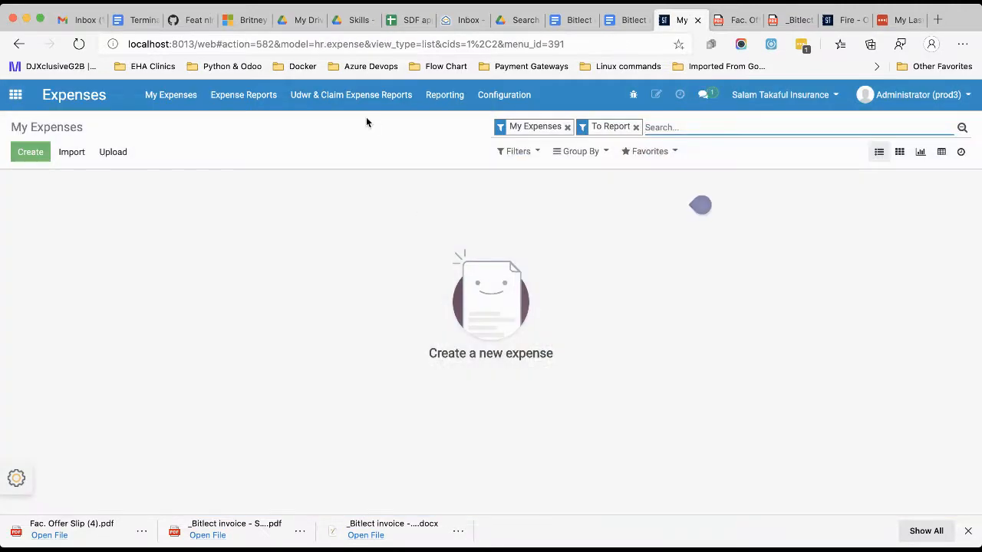
click(349, 107)
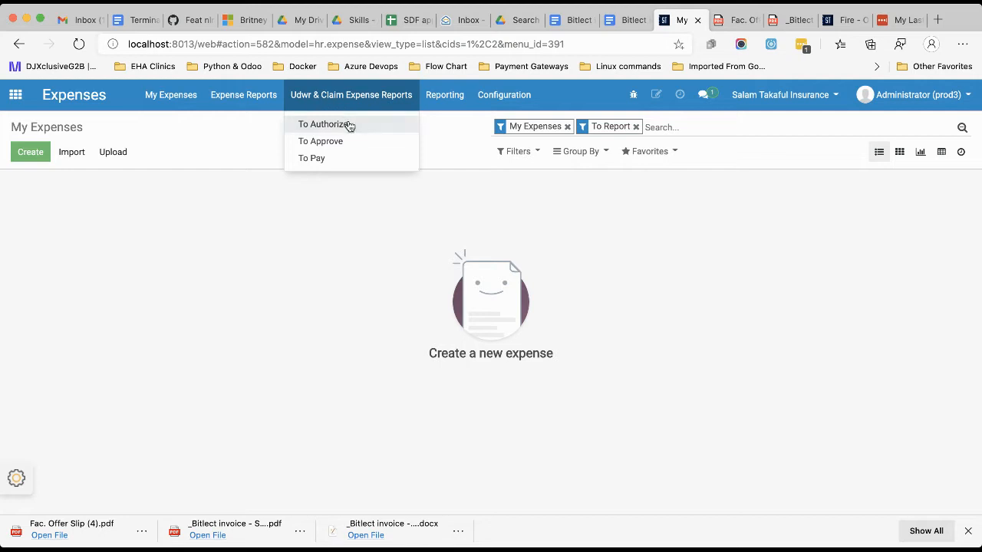
click(325, 127)
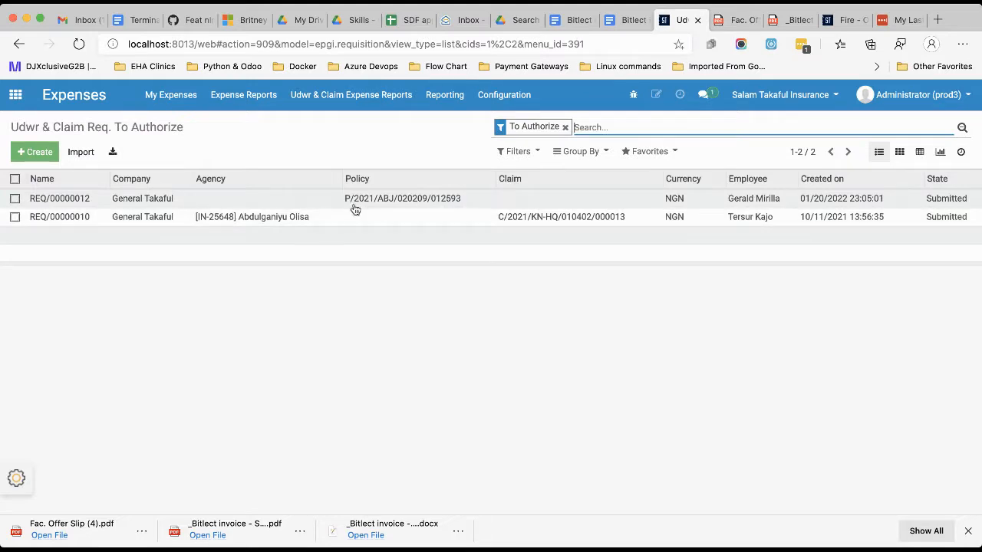
Open the submitted reinsurance requisition from the authorization list for editing and select its approver by name.
click(397, 199)
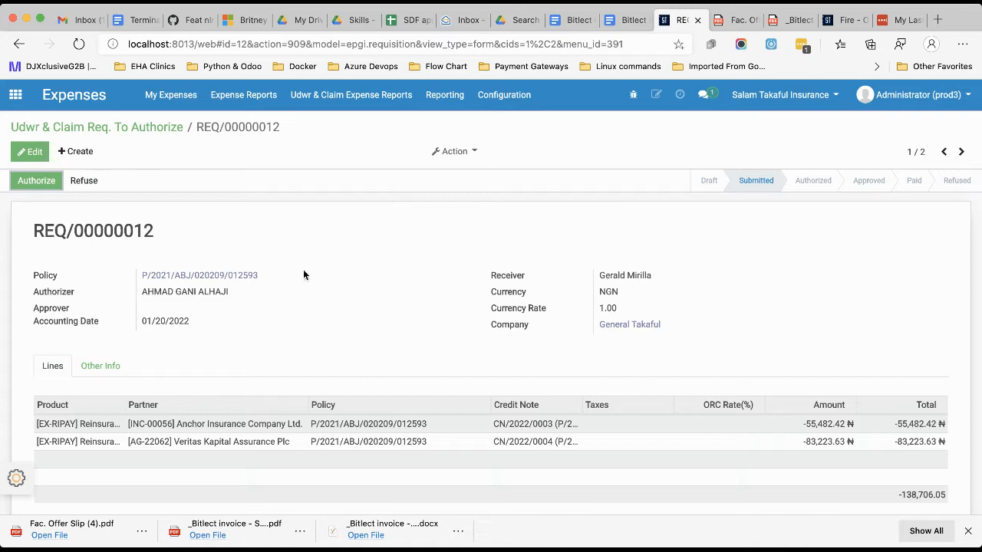
click(30, 151)
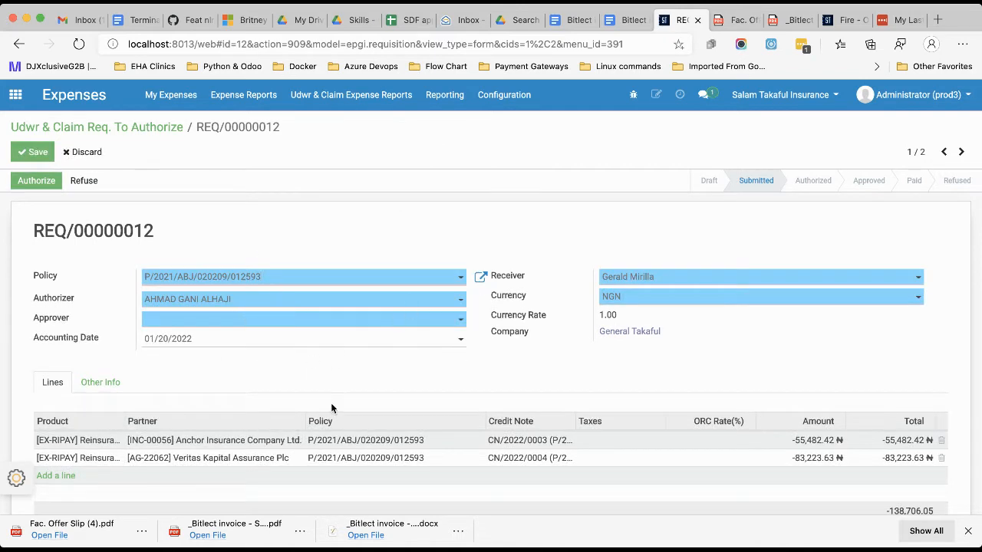
click(190, 321)
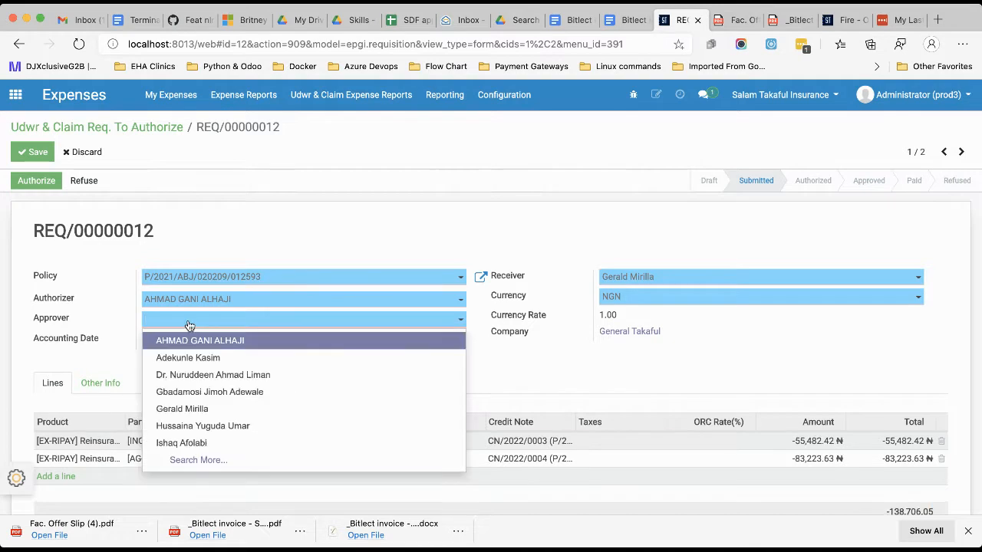
click(189, 375)
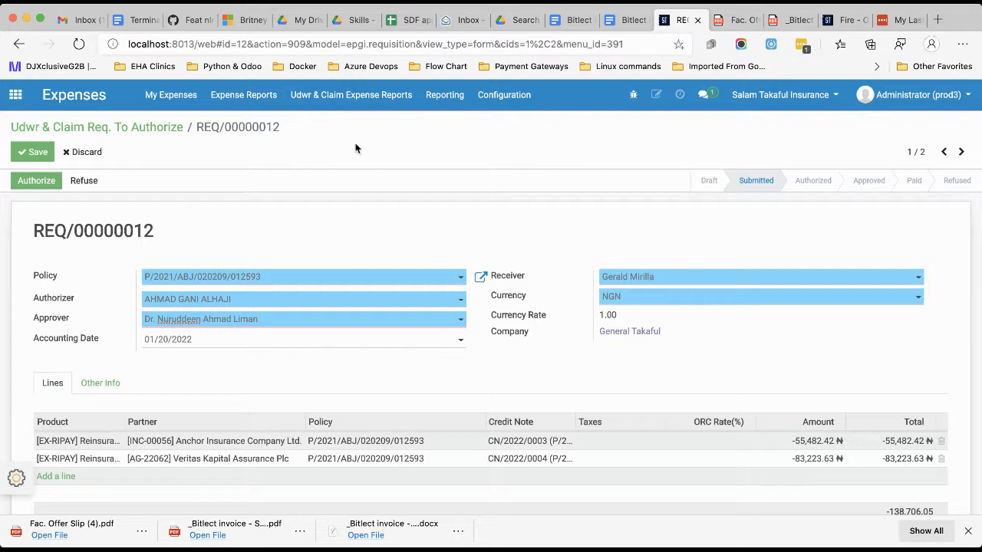
Authorize the reinsurance requisition, confirm the authorization, and review its planned activities and history log.
click(33, 182)
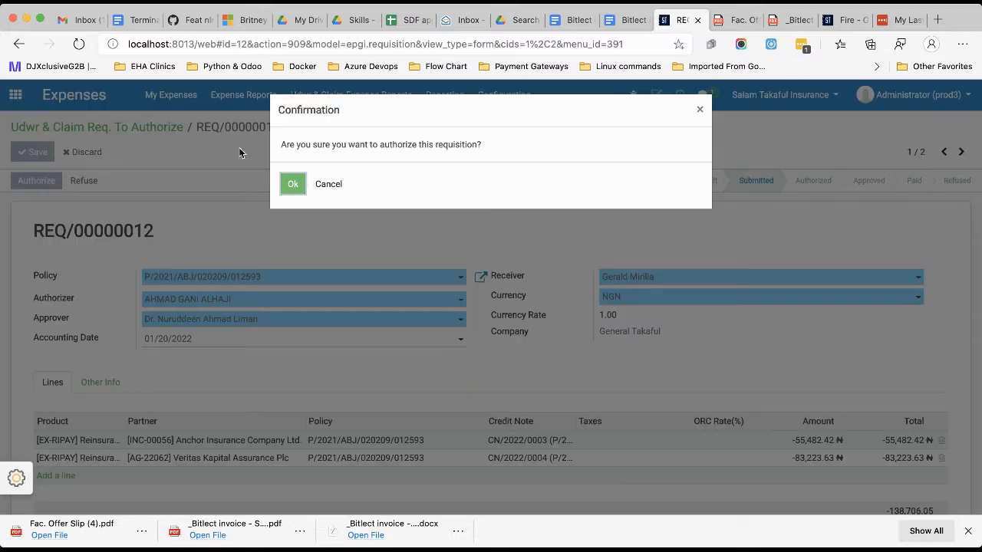
click(291, 188)
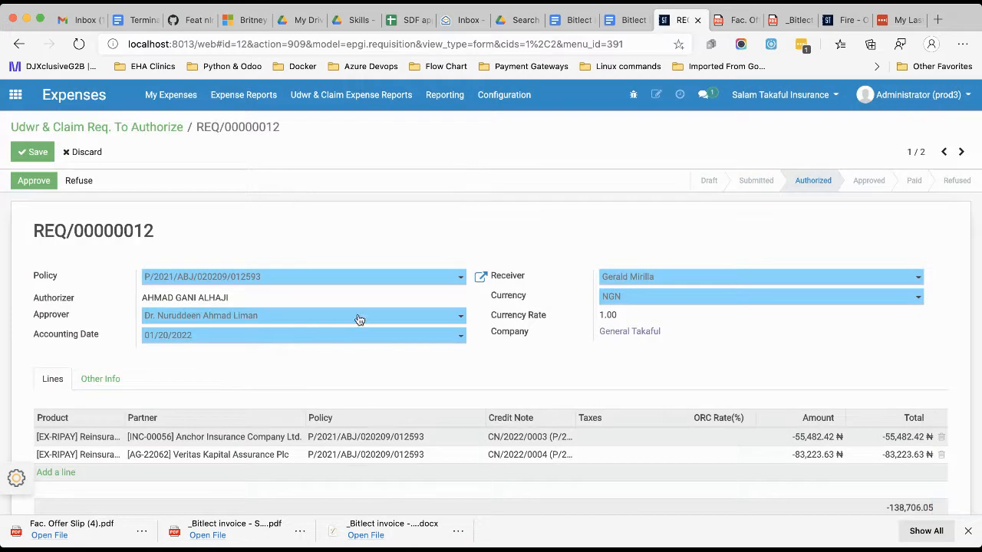
scroll(413, 423, down, 2)
scroll(413, 422, up, 2)
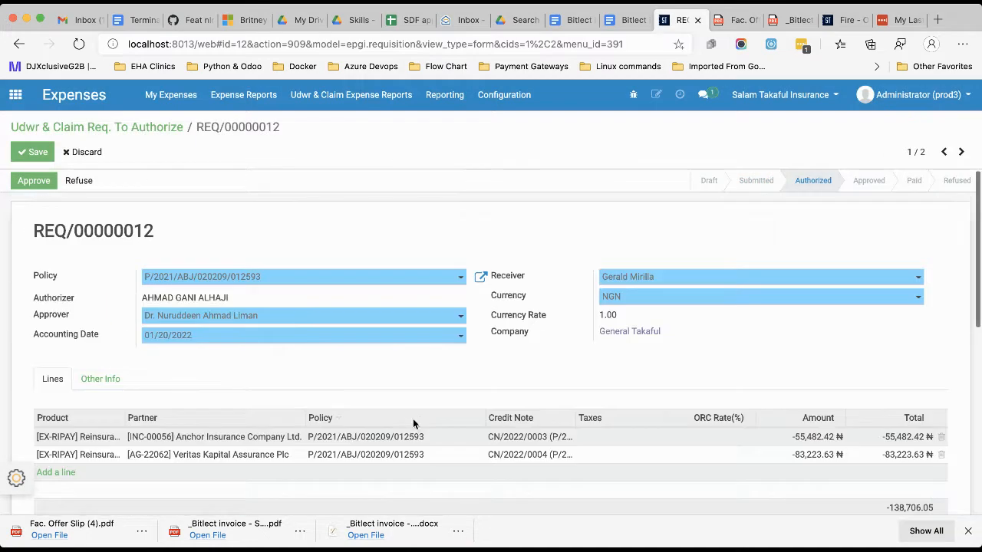
scroll(409, 449, down, 5)
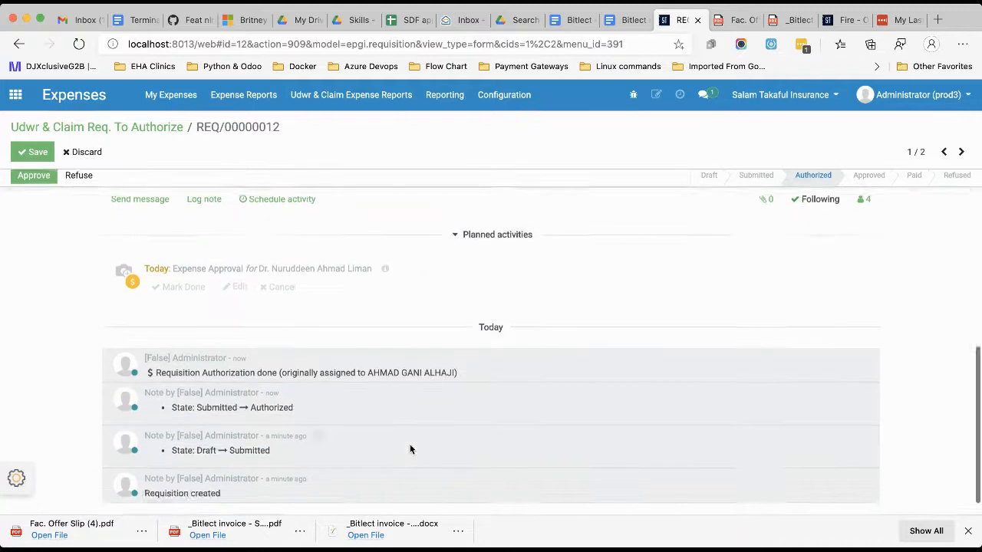
scroll(410, 450, up, 2)
scroll(409, 448, up, 4)
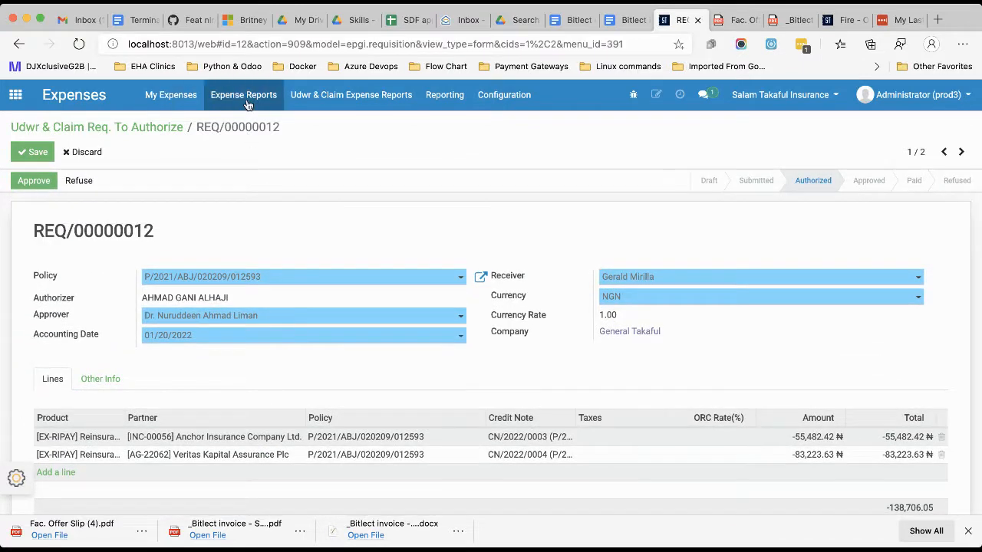
Open the reinsurance requisition from the Expenses list of underwriting and claim requisitions to approve.
click(16, 95)
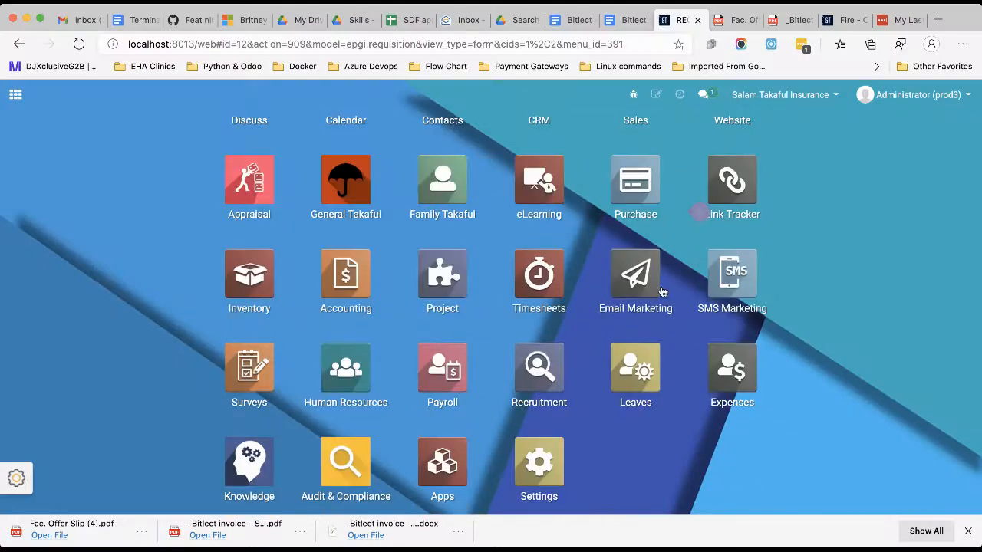
click(708, 384)
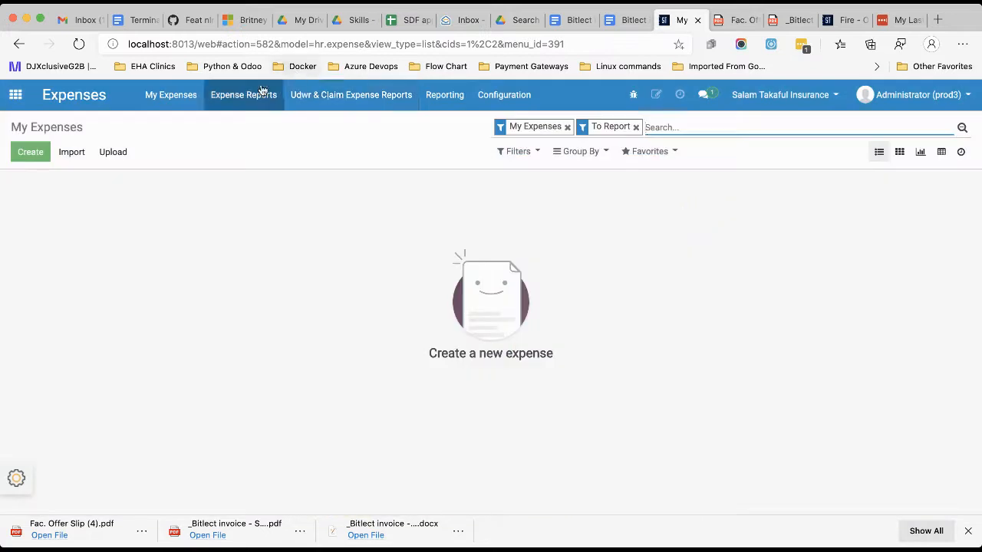
click(342, 94)
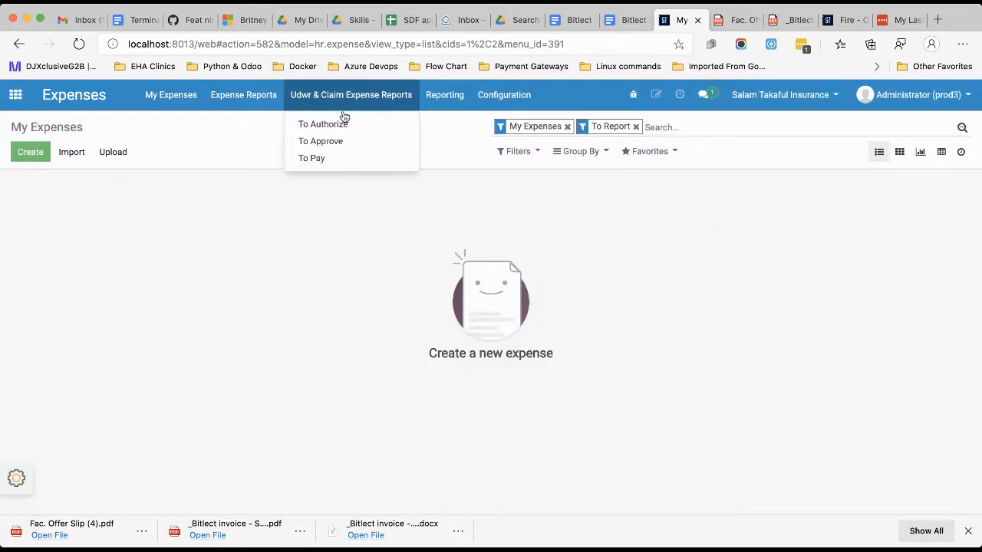
click(322, 142)
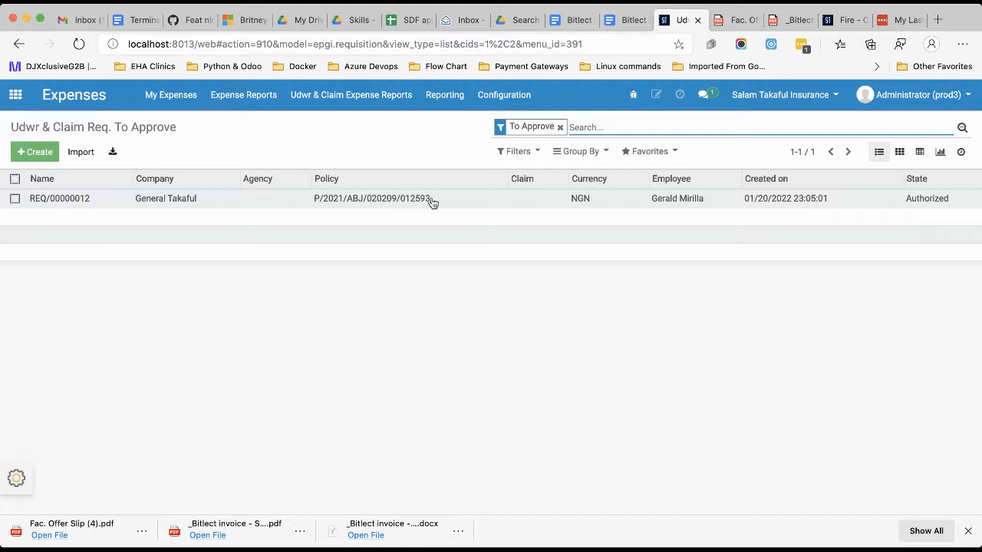
click(343, 198)
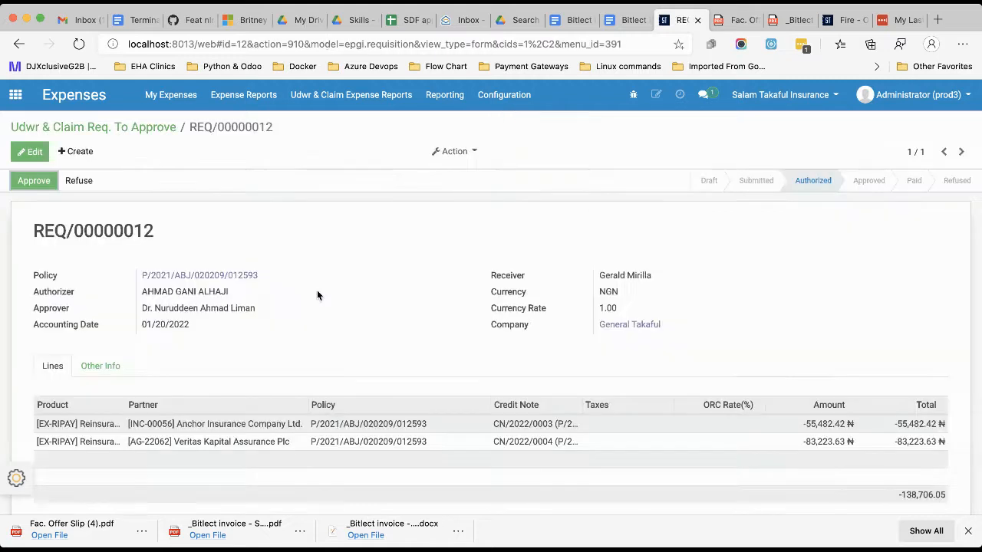
Approve the reinsurance requisition, confirm the approval, and review the form.
click(55, 184)
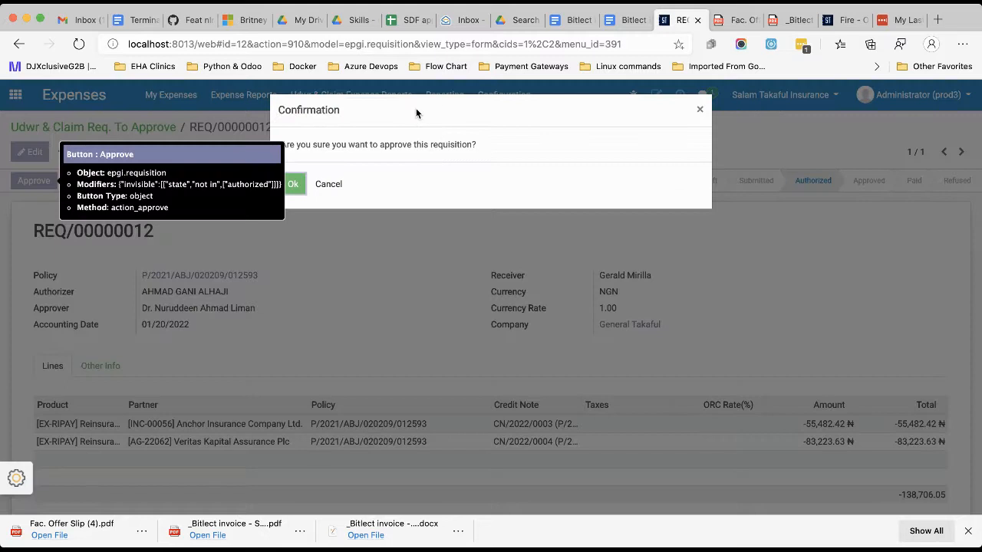
click(293, 184)
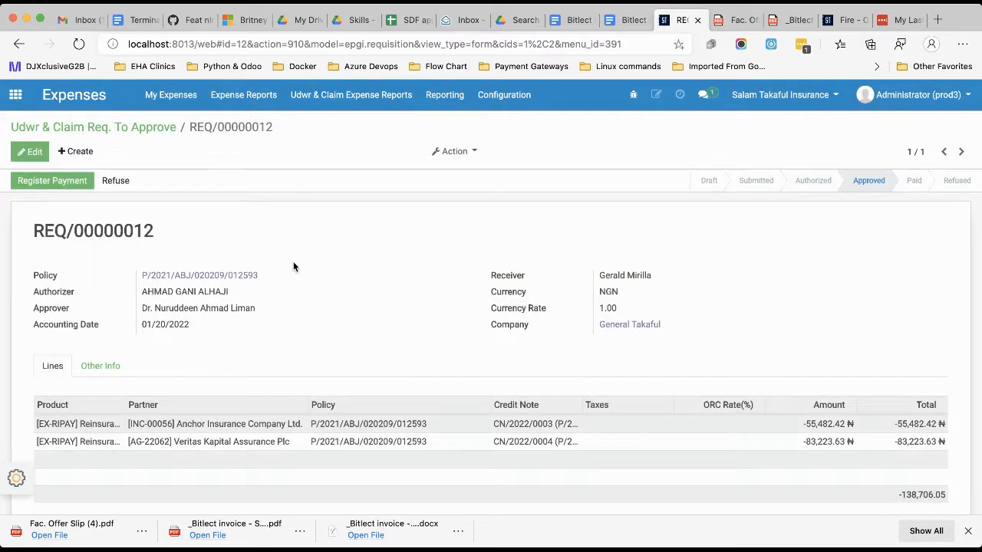
scroll(373, 320, down, 5)
scroll(372, 321, up, 5)
Open the Expenses list of underwriting and claim requisitions to pay.
click(15, 94)
scroll(462, 349, down, 3)
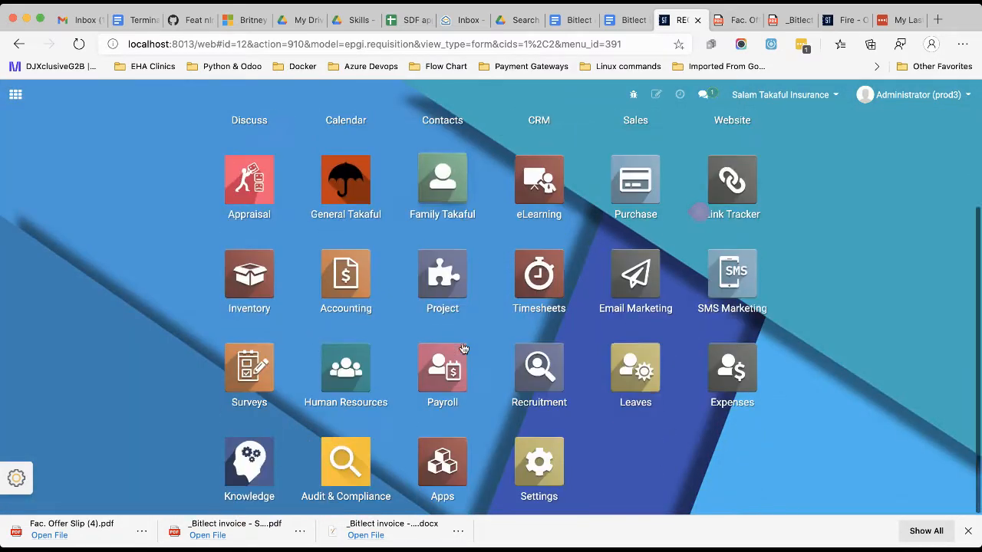
click(729, 375)
click(344, 97)
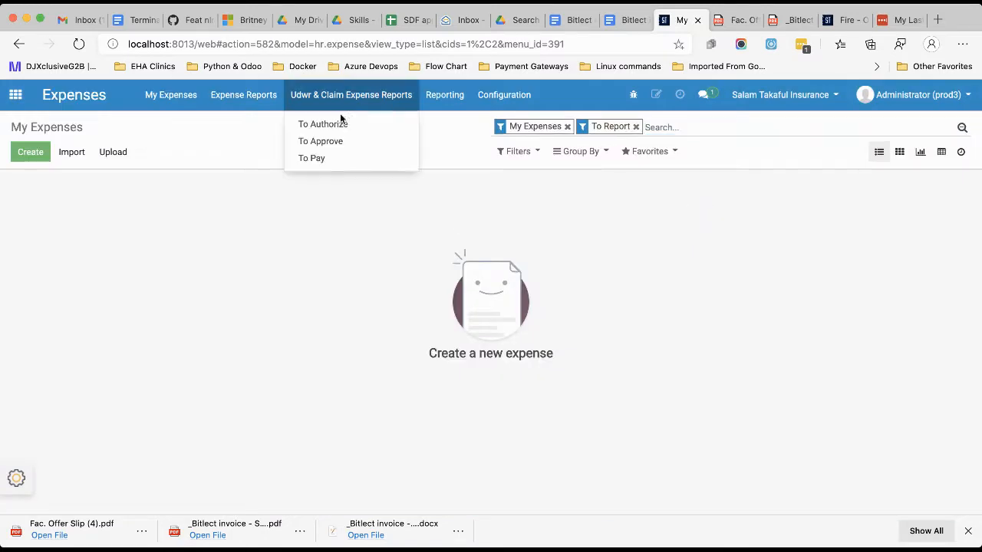
click(303, 158)
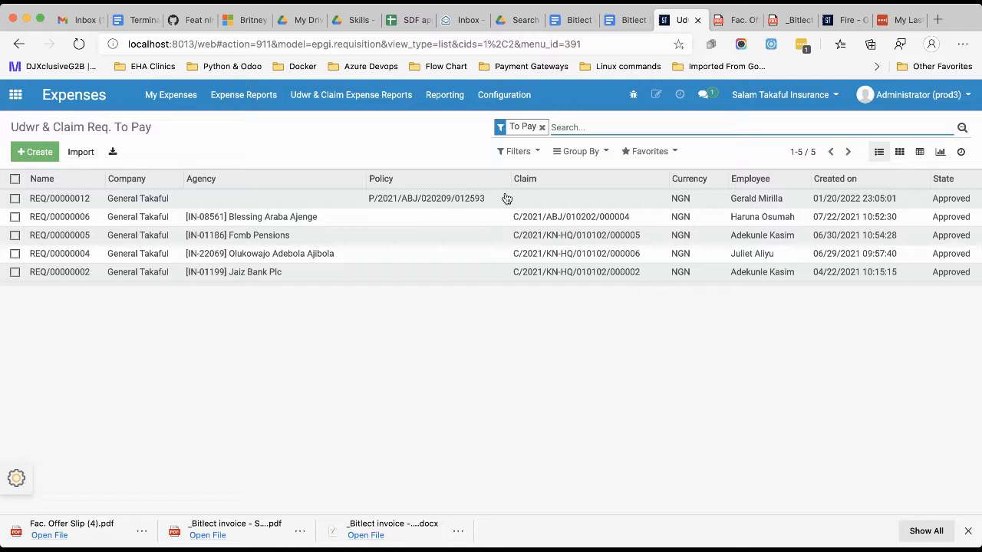
Open the reinsurance requisition and create its payments with the Manual method, the Jaiz Bank G (NGN) journal and payment date 01/20/2022.
click(418, 201)
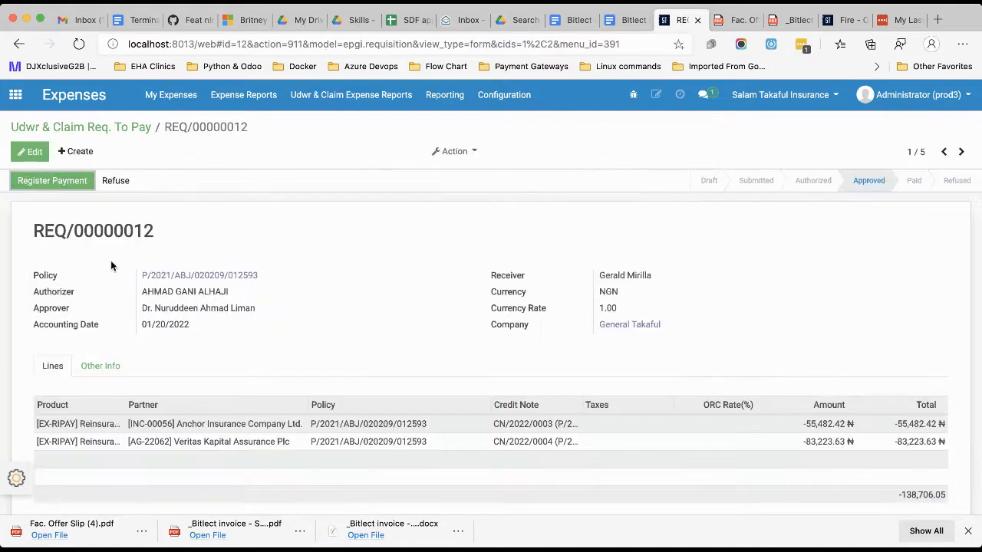
click(44, 181)
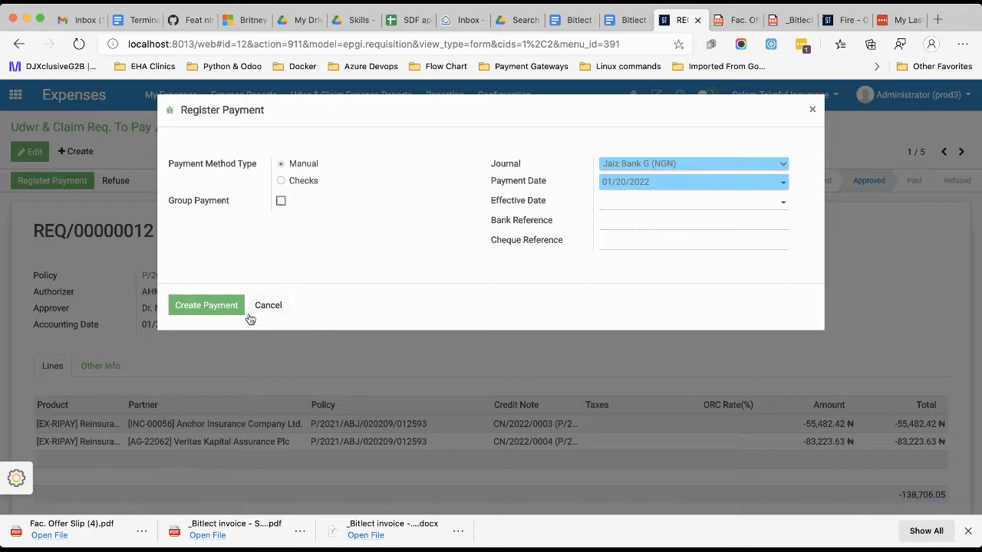
click(207, 306)
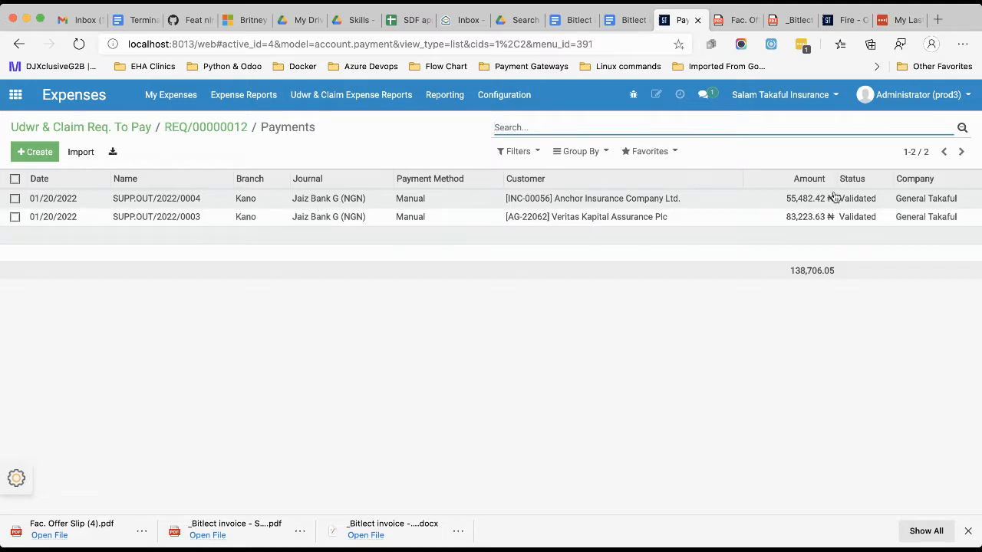
Inspect the Anchor Insurance Company Ltd. payment record and return to the requisition to check its status and details.
click(507, 198)
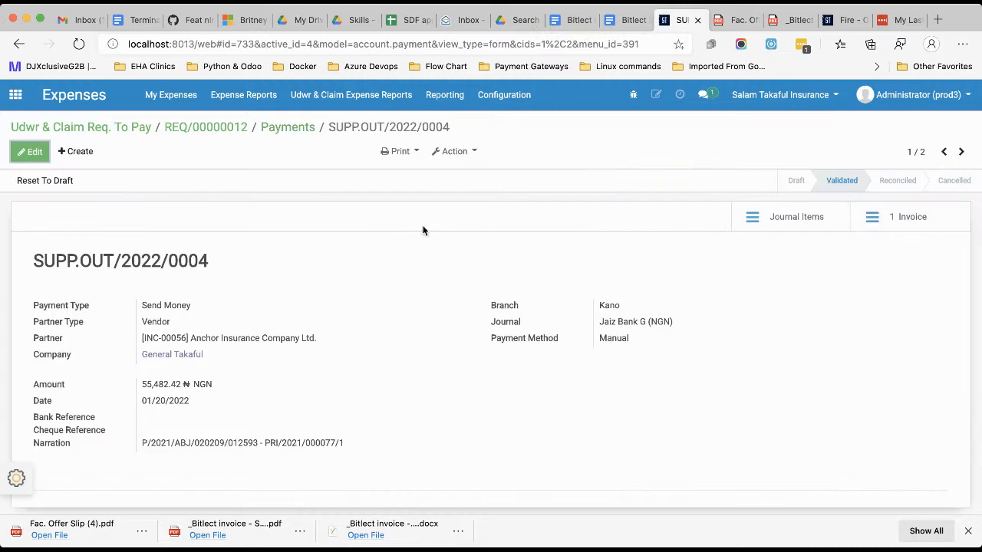
click(230, 128)
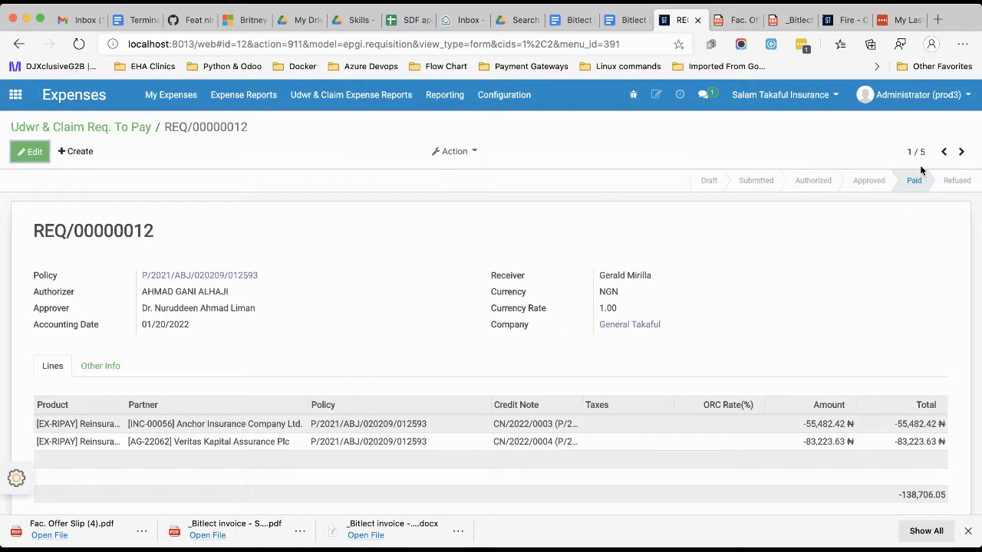
scroll(426, 380, down, 4)
scroll(425, 380, up, 4)
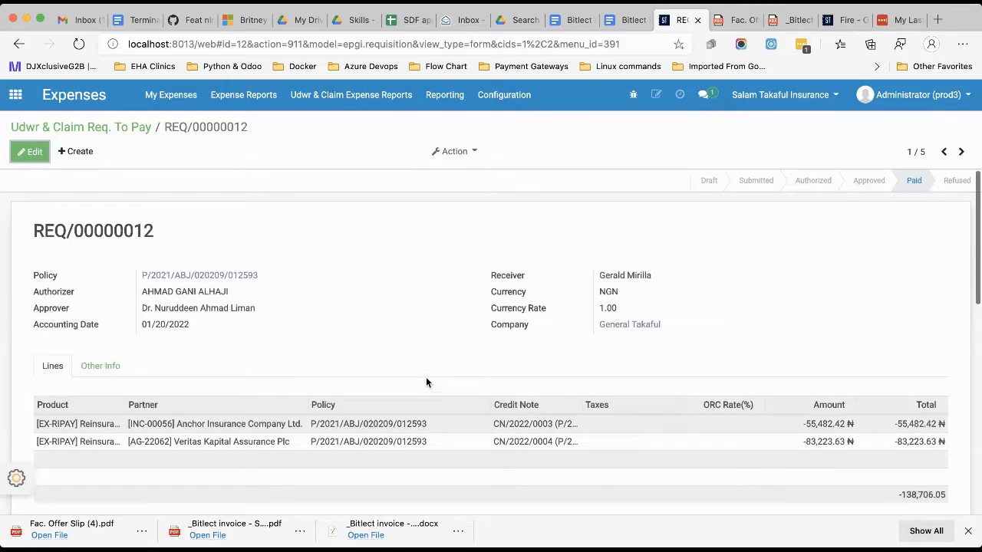